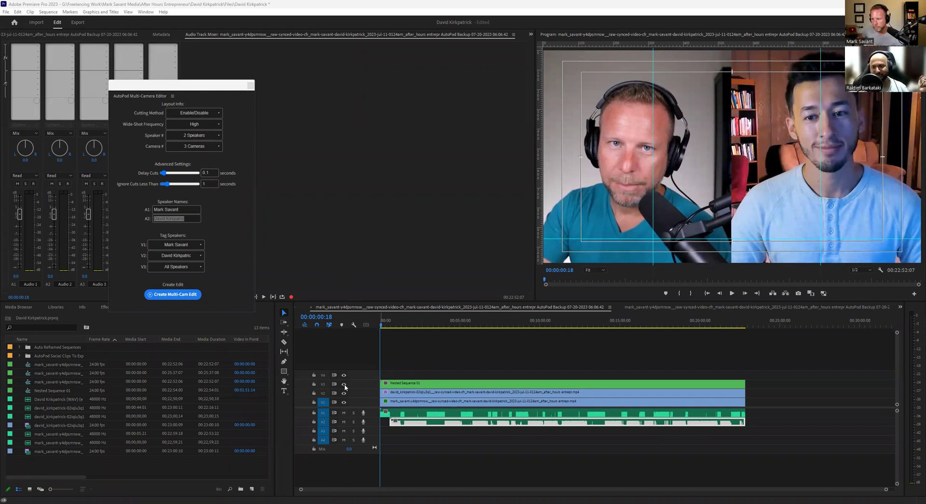
Hide the V3 two-shot and V2 guest tracks, then select the A1 and A2 audio clips.
left_click(344, 384)
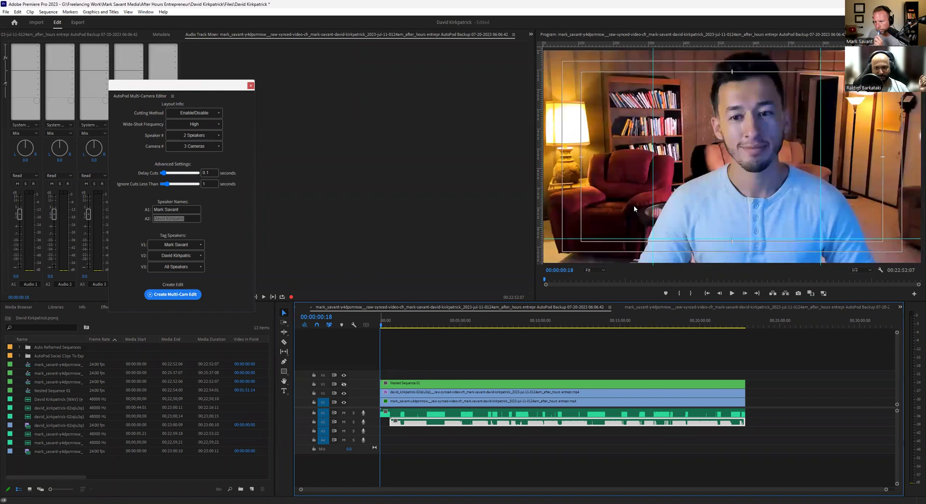
left_click(344, 393)
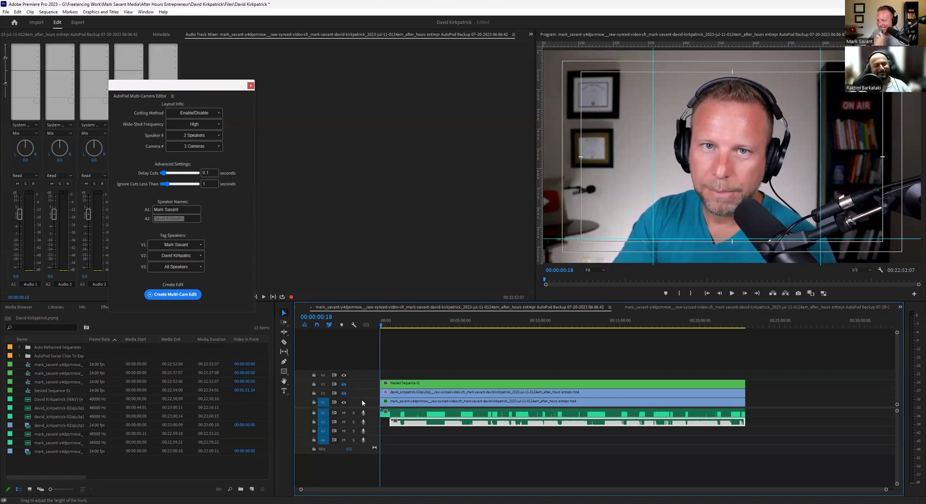
left_click(405, 416)
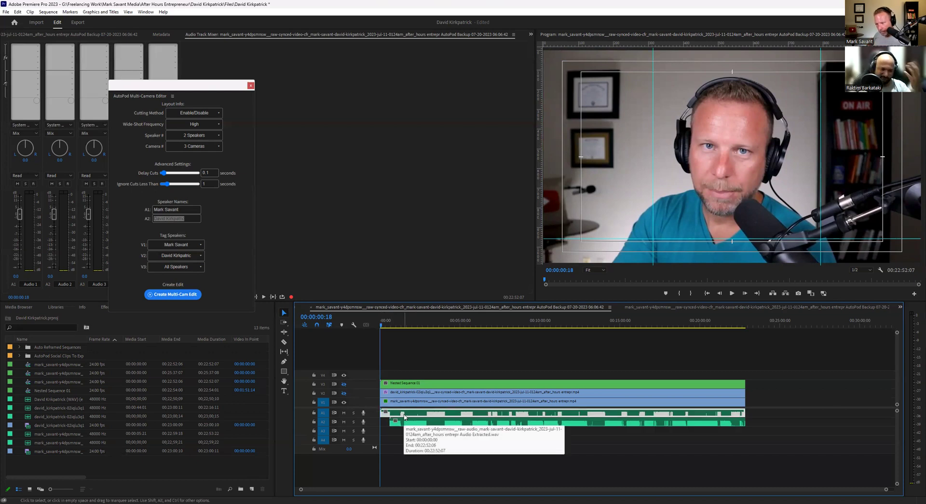
left_click(416, 424)
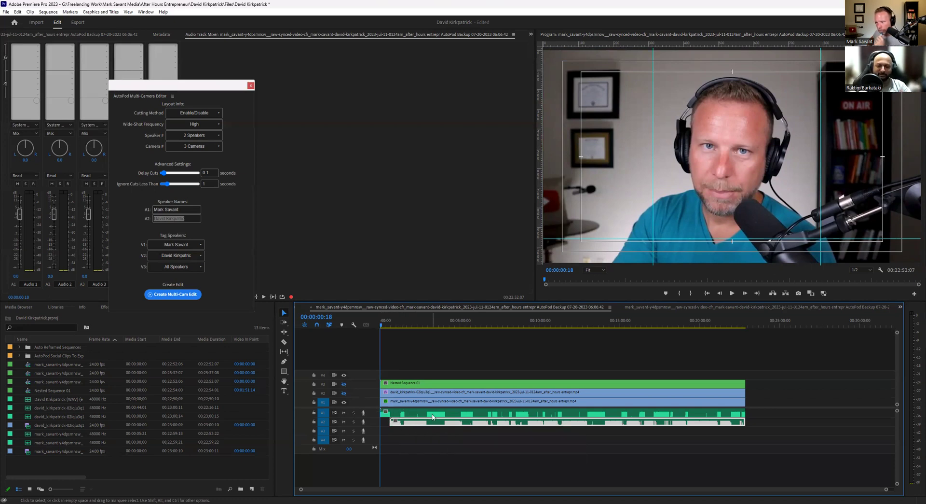
Re-enable the V2 and V3 tracks and reposition the AutoPod Multi-Camera Editor panel.
left_click(344, 394)
left_click(344, 384)
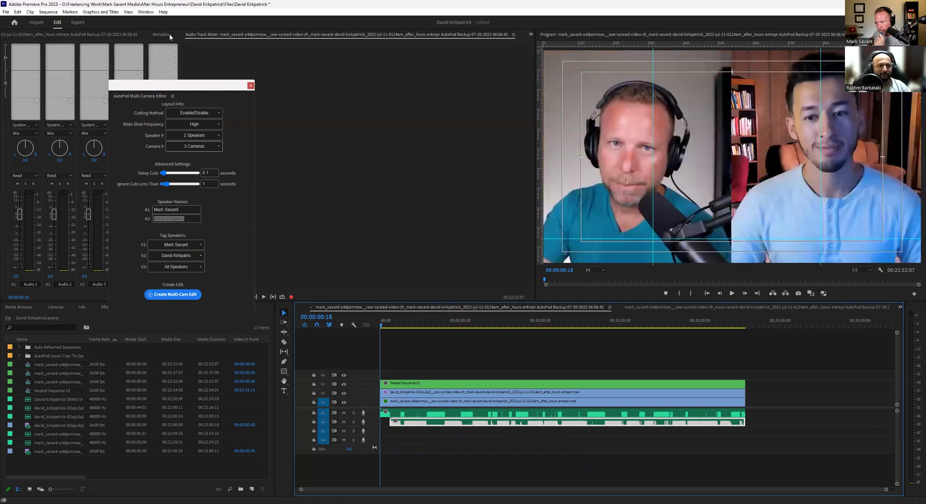
left_click(145, 12)
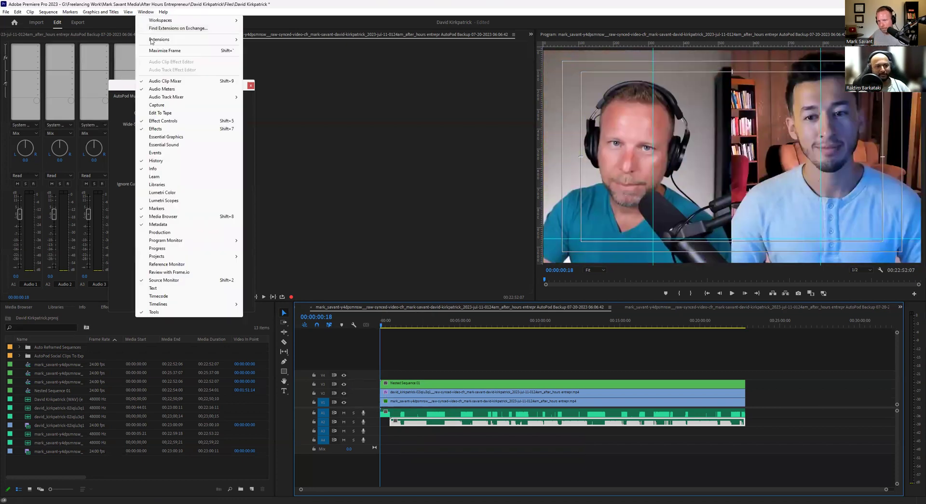
mouse_move(193, 39)
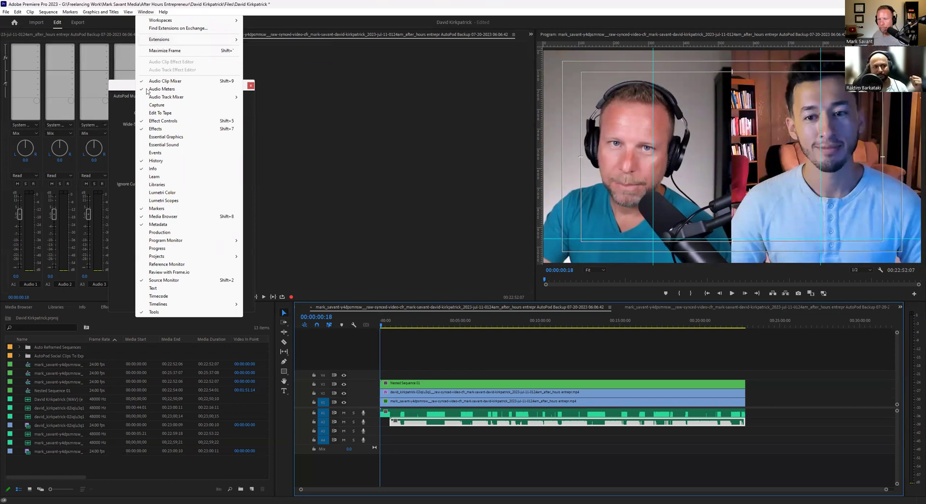
key("Escape")
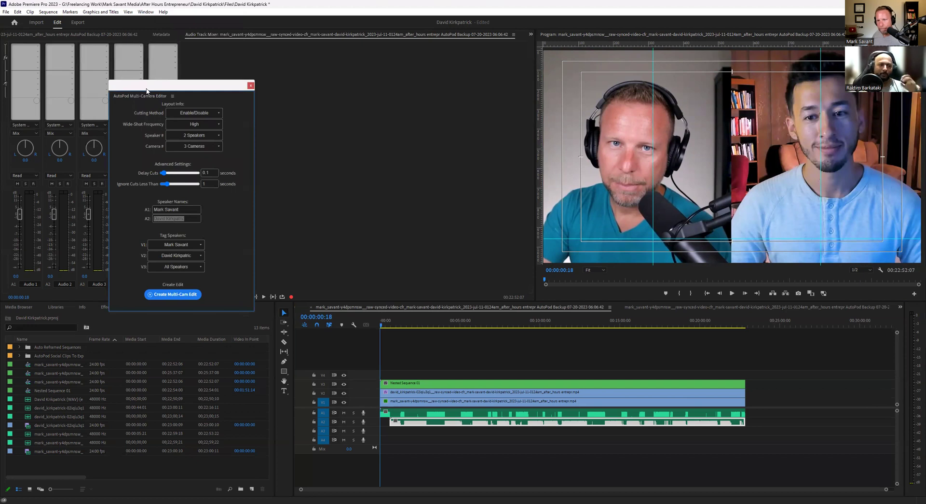
left_click_drag(147, 91, 175, 75)
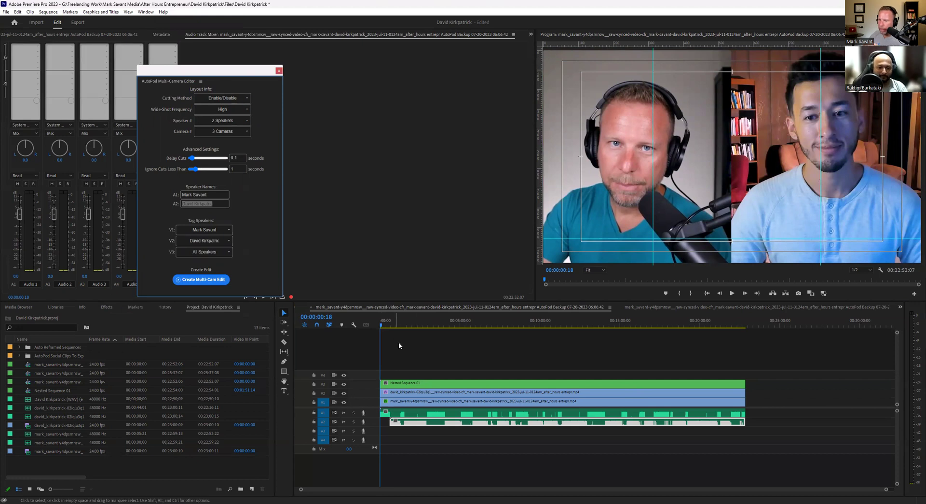
scroll(386, 437, "up", 4)
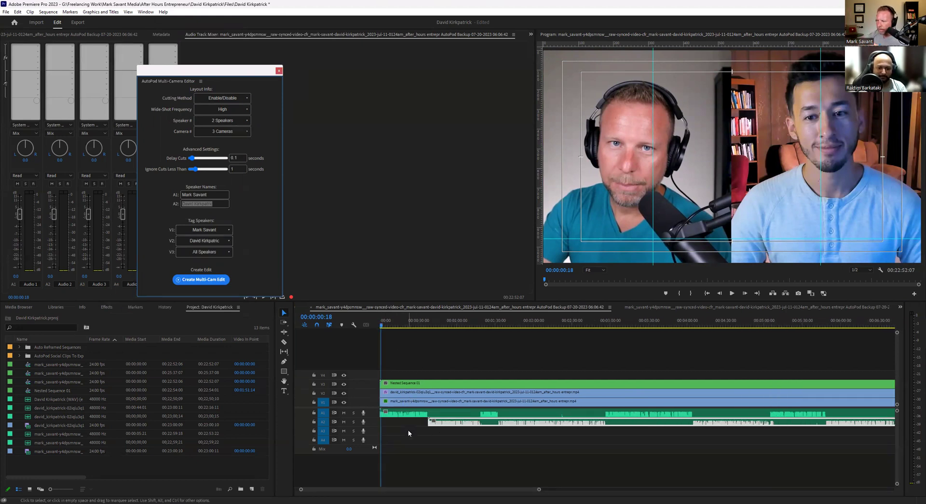
scroll(410, 430, "up", 3)
scroll(429, 411, "up", 2)
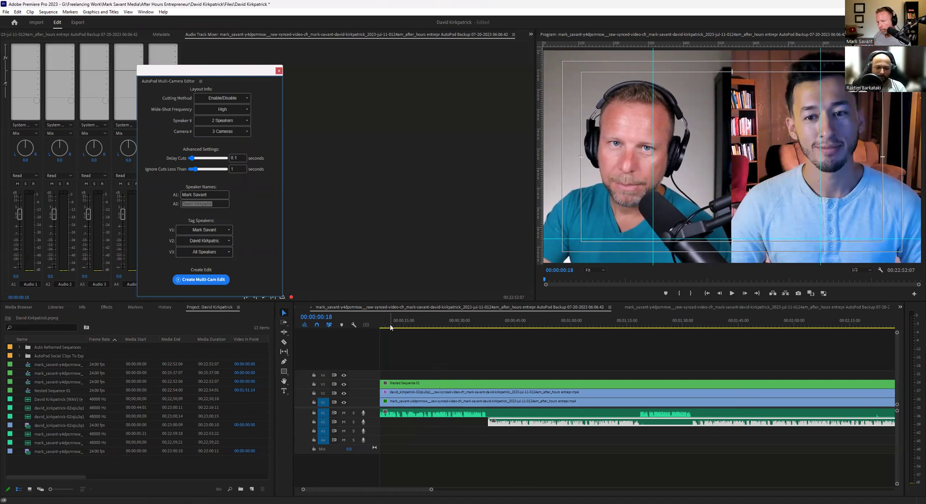
left_click_drag(391, 327, 487, 330)
key("c")
left_click(488, 405, "shift")
key("v")
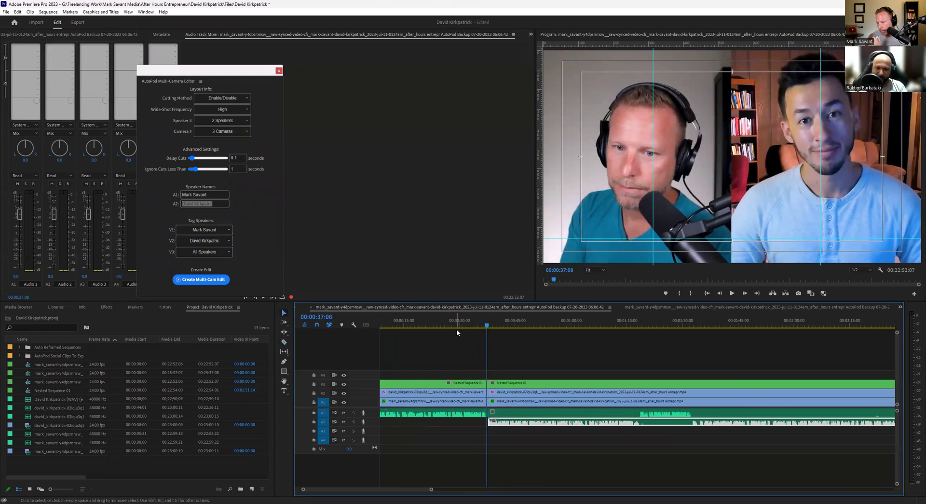
left_click(455, 326)
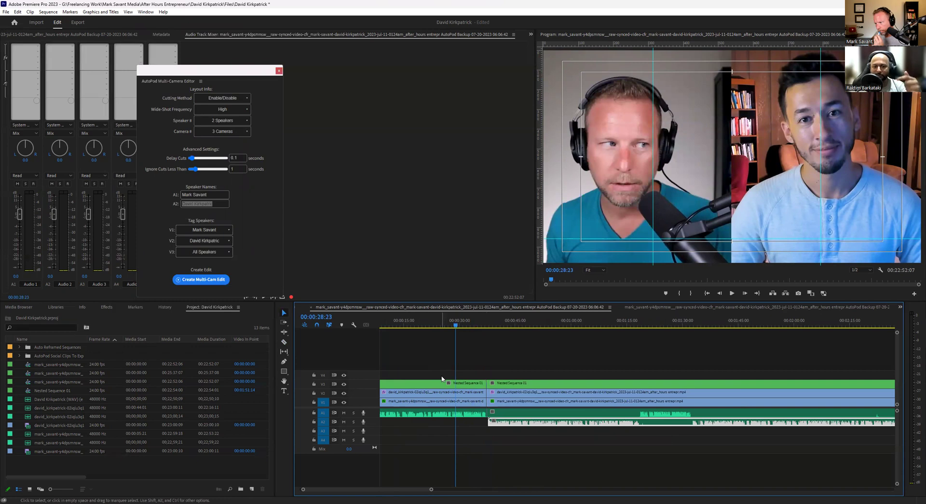
left_click_drag(432, 374, 447, 394)
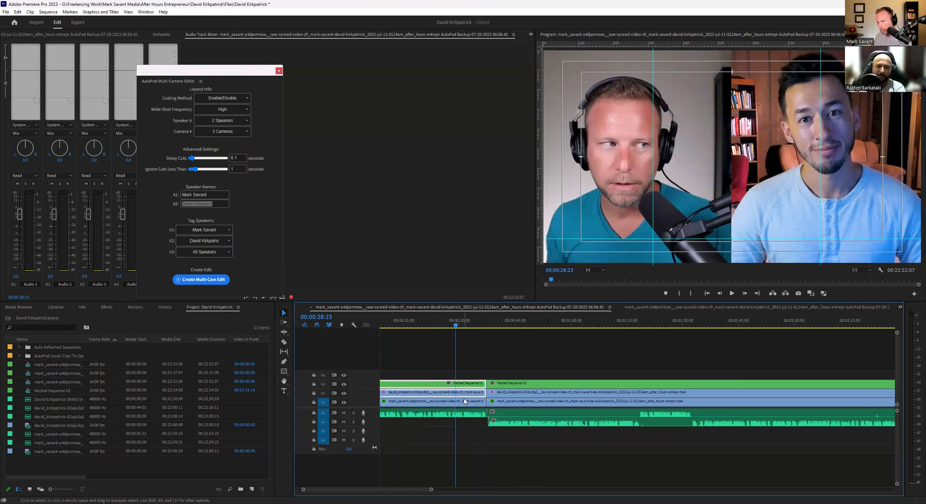
key("Delete")
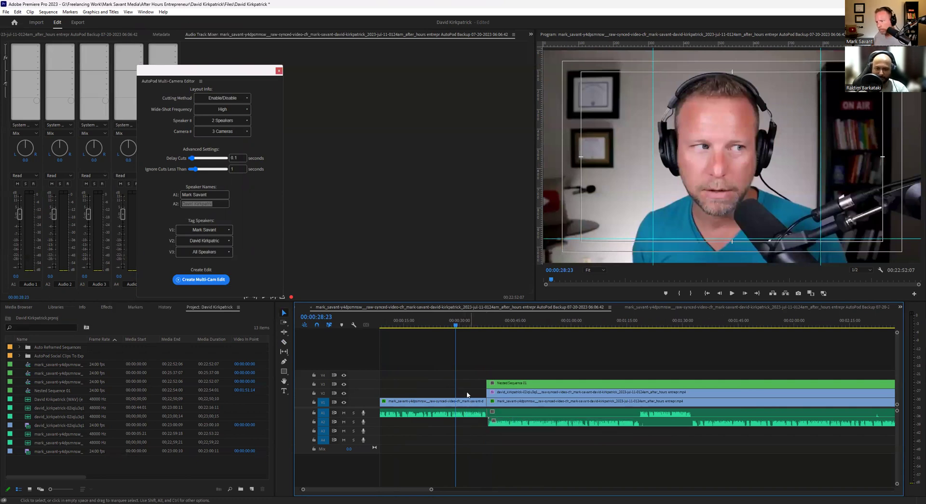
key("l")
key("l")
key("l")
key("l")
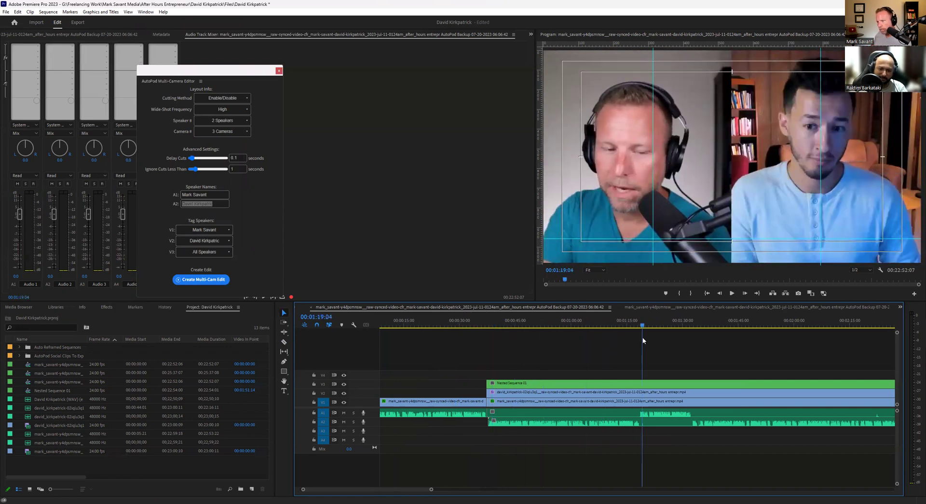
key("k")
key("c")
left_click(640, 381, "shift")
key("v")
left_click(592, 384)
key("Delete")
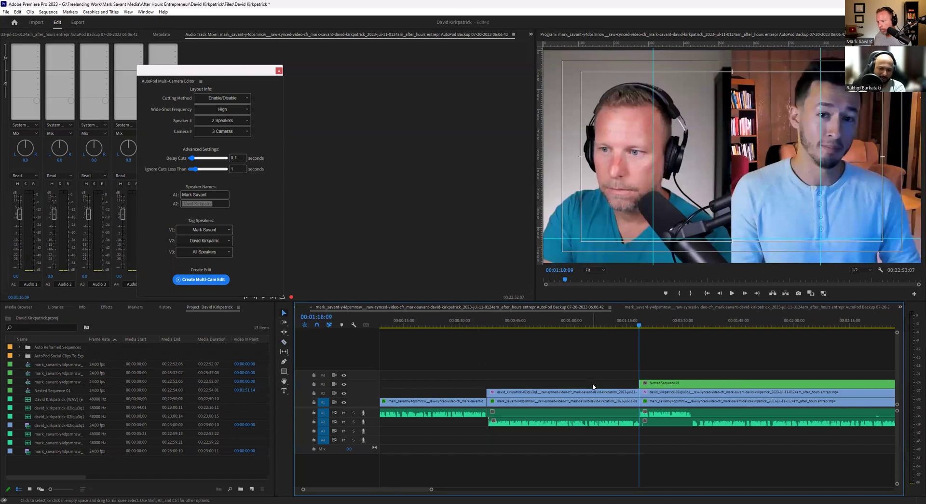
left_click(573, 327)
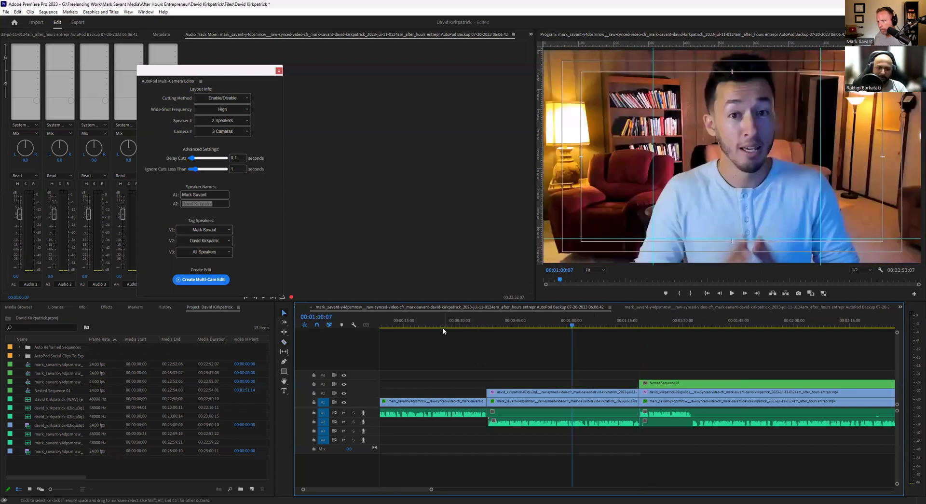
left_click_drag(444, 330, 515, 330)
left_click(546, 331)
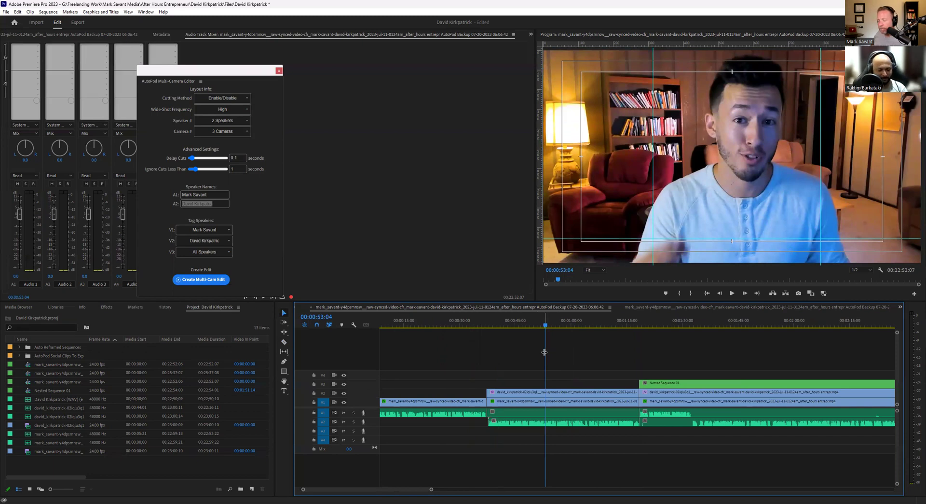
key("ctrl+z")
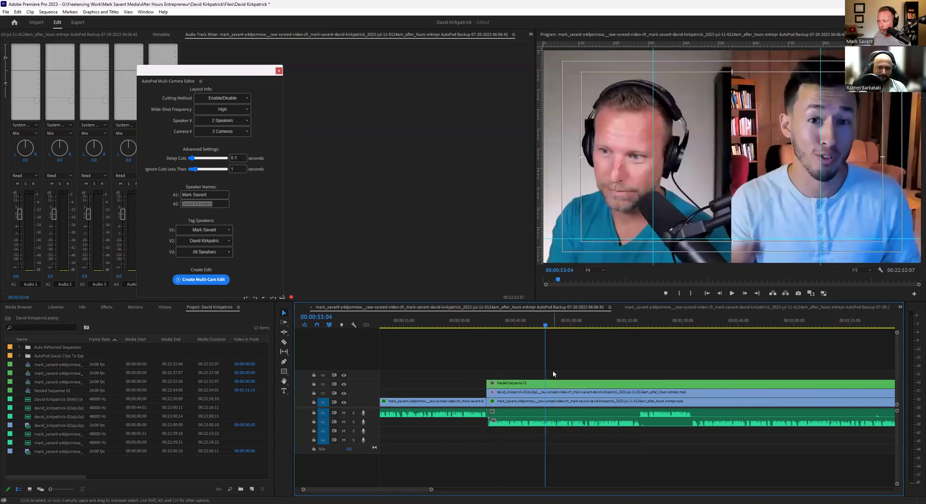
key("ctrl+z")
key("ctrl+z")
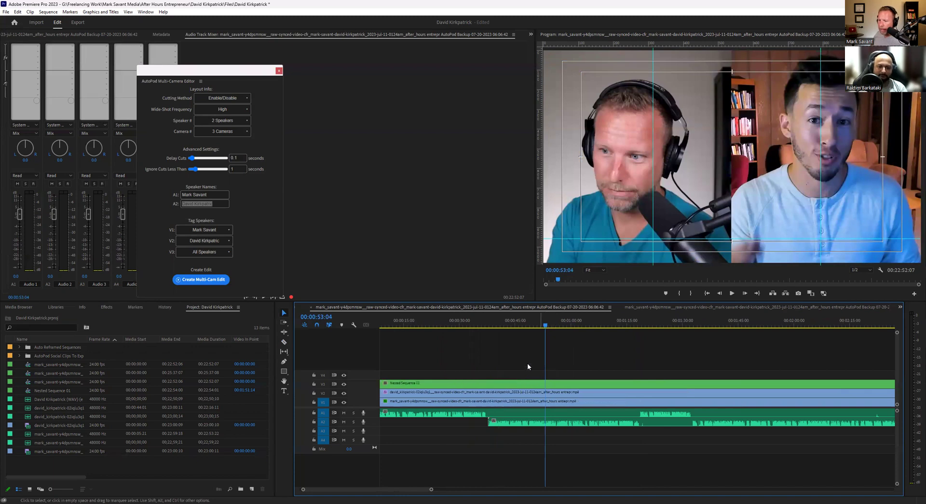
key("Home")
key("minus")
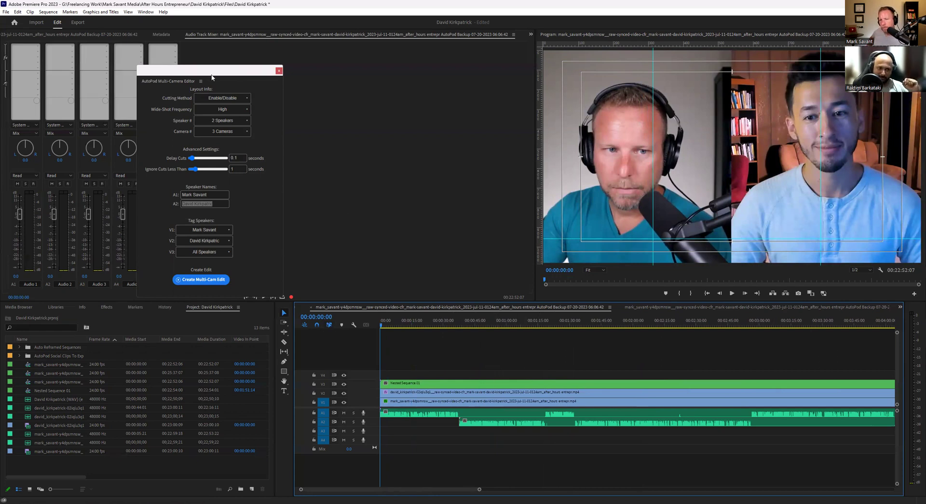
left_click_drag(211, 76, 251, 75)
left_click(248, 97)
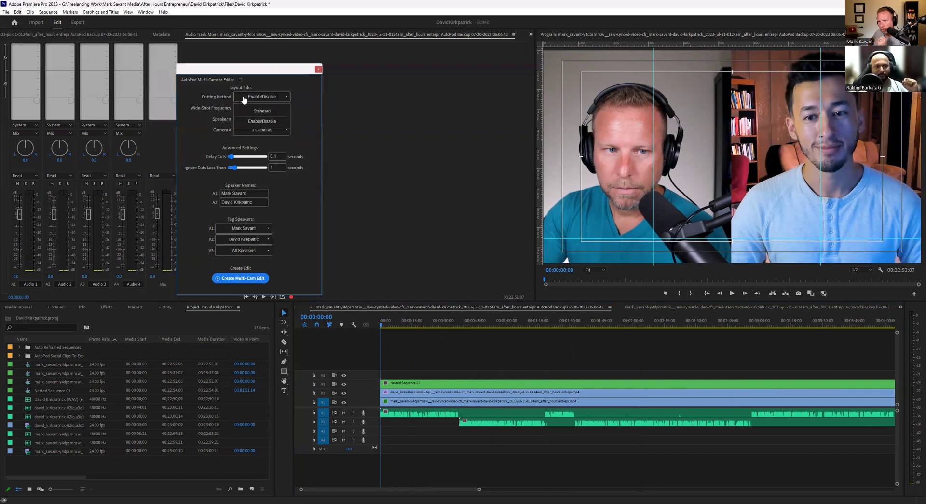
left_click(271, 124)
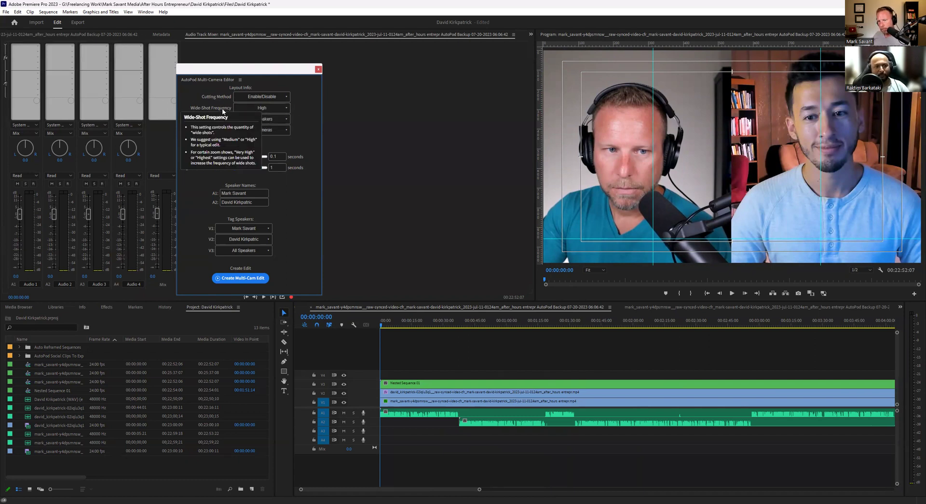
left_click(438, 388)
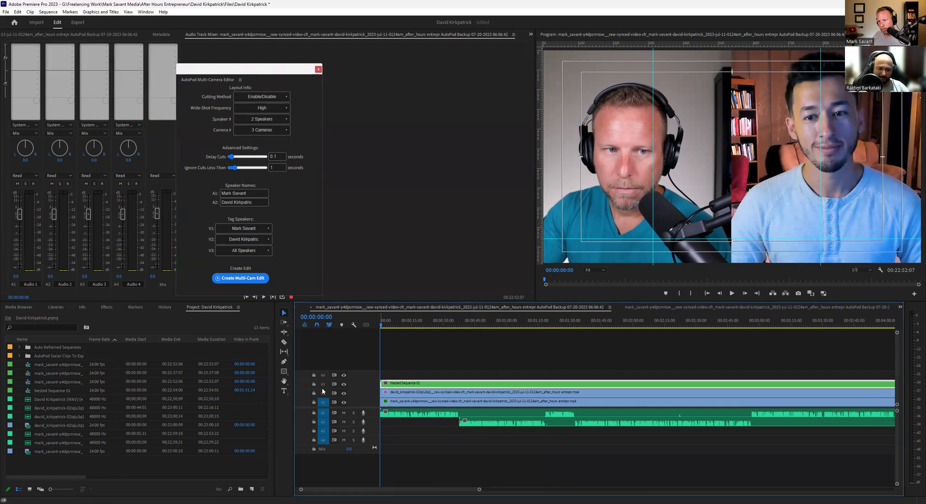
left_click(272, 114)
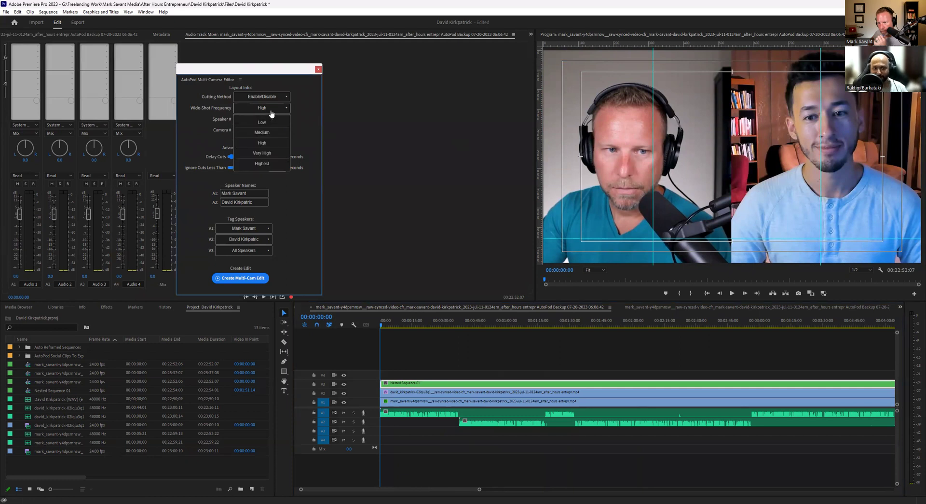
left_click(303, 129)
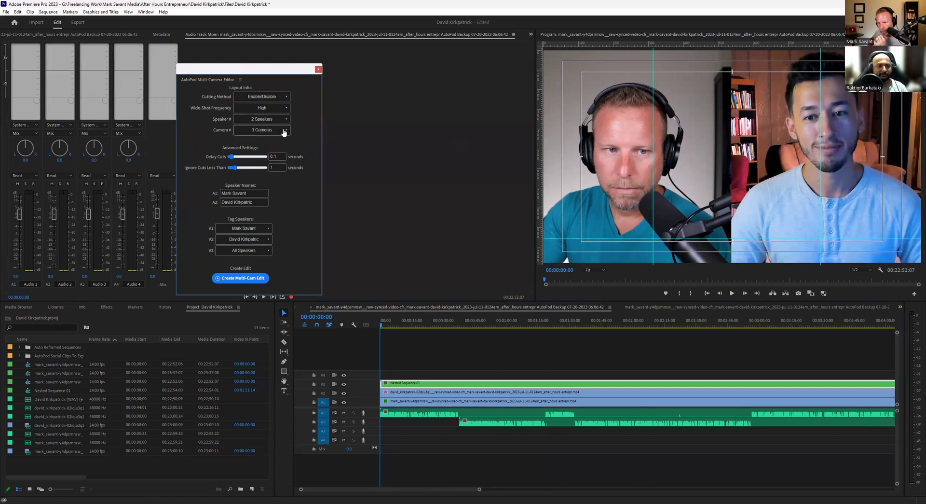
left_click(283, 120)
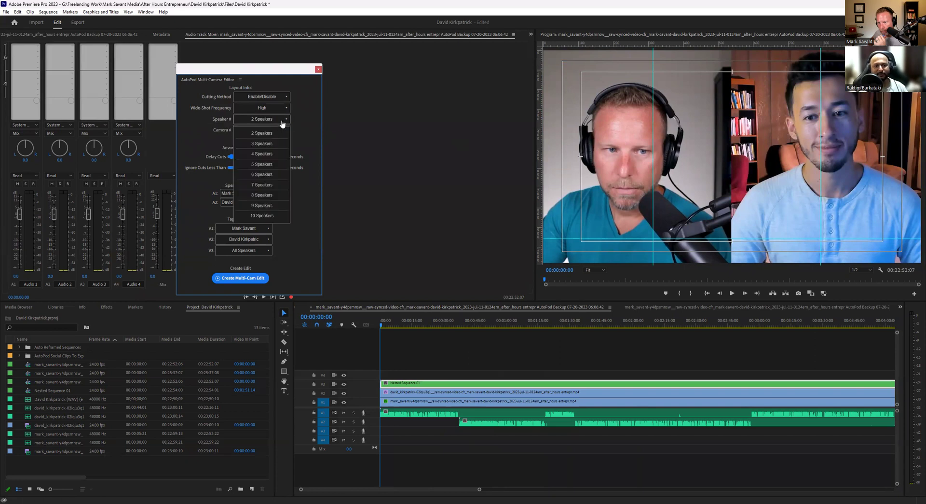
left_click(311, 138)
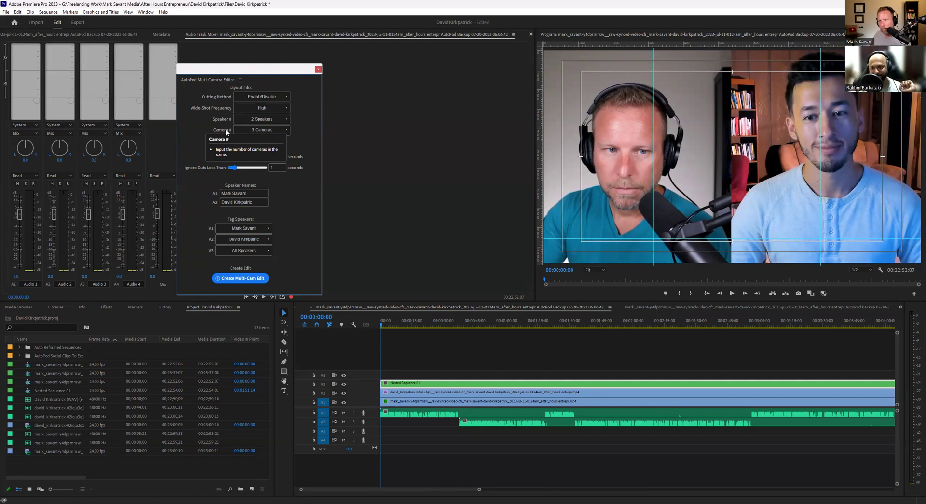
mouse_move(224, 123)
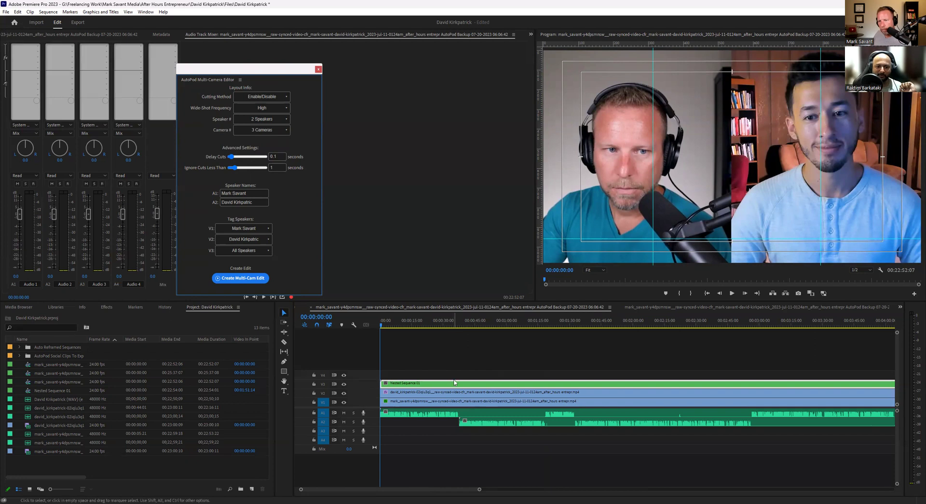
left_click(344, 383)
left_click(344, 393)
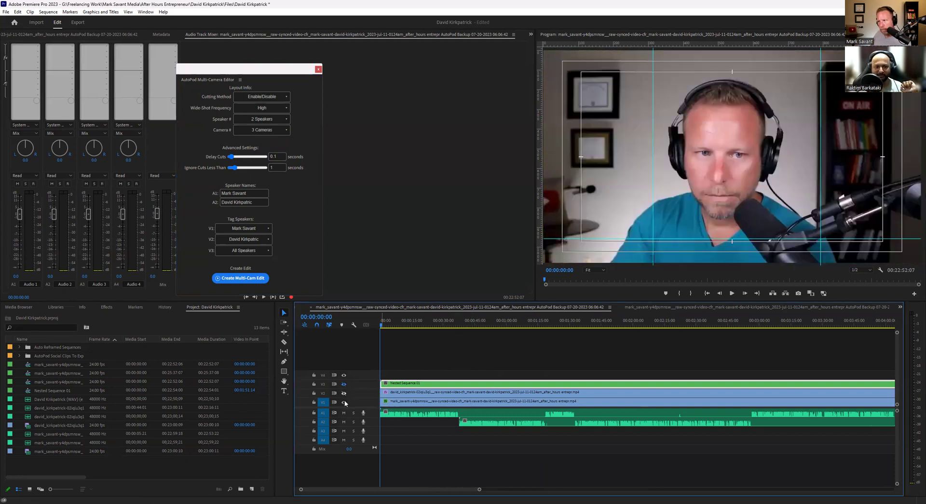
left_click(344, 392)
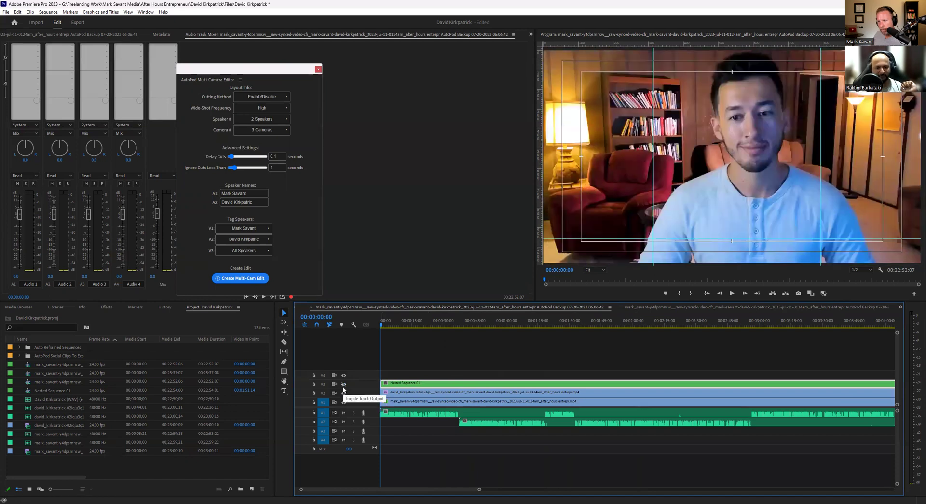
left_click(344, 384)
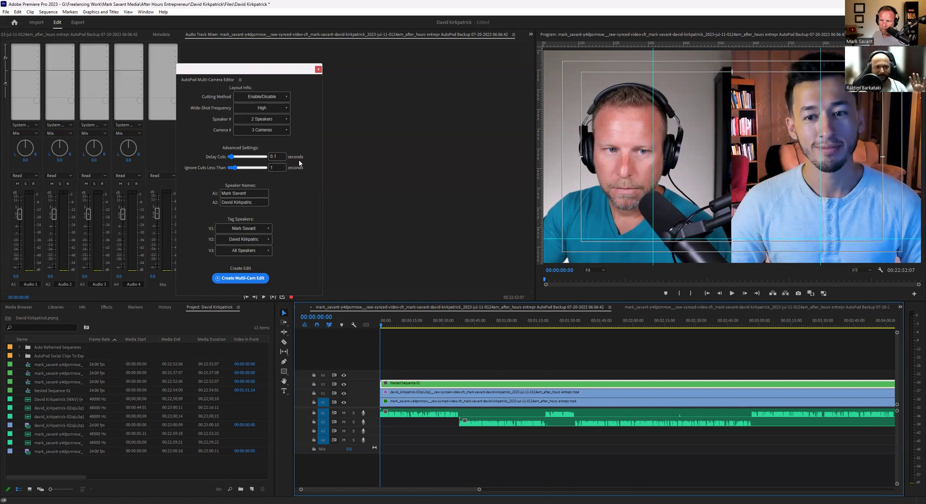
mouse_move(211, 170)
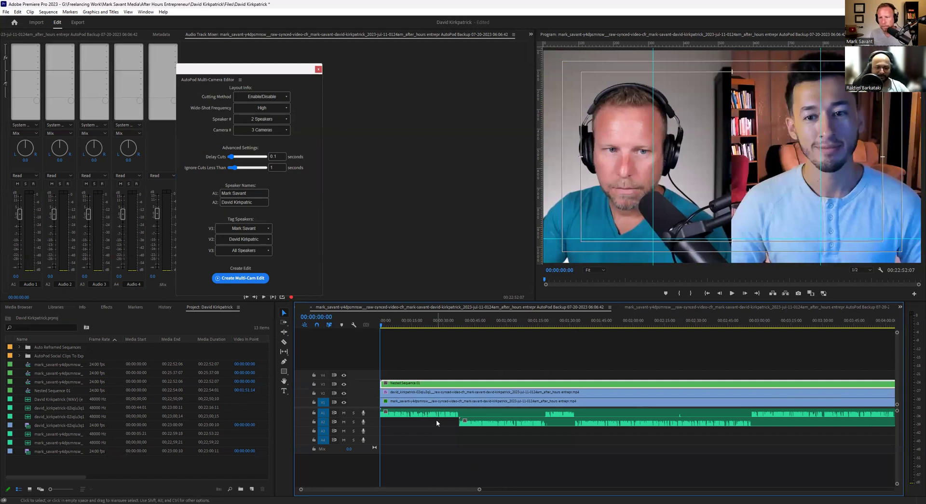
left_click(415, 416)
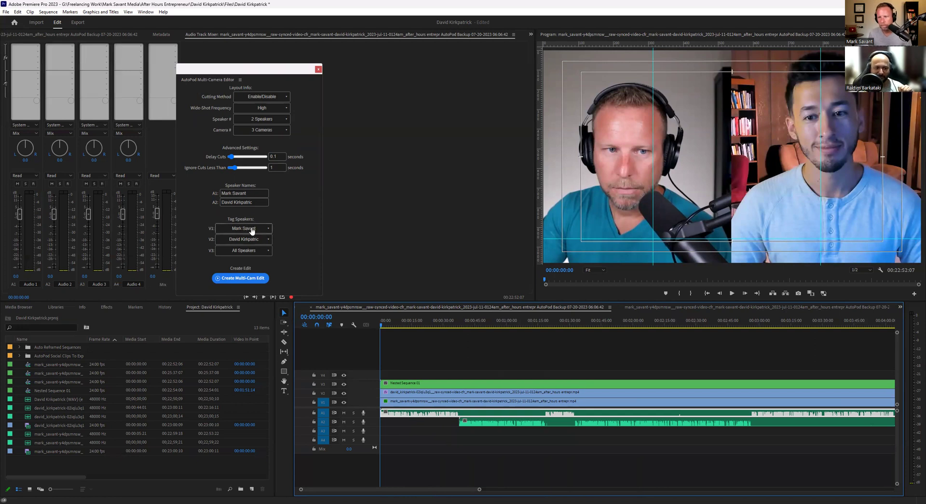
left_click(344, 393)
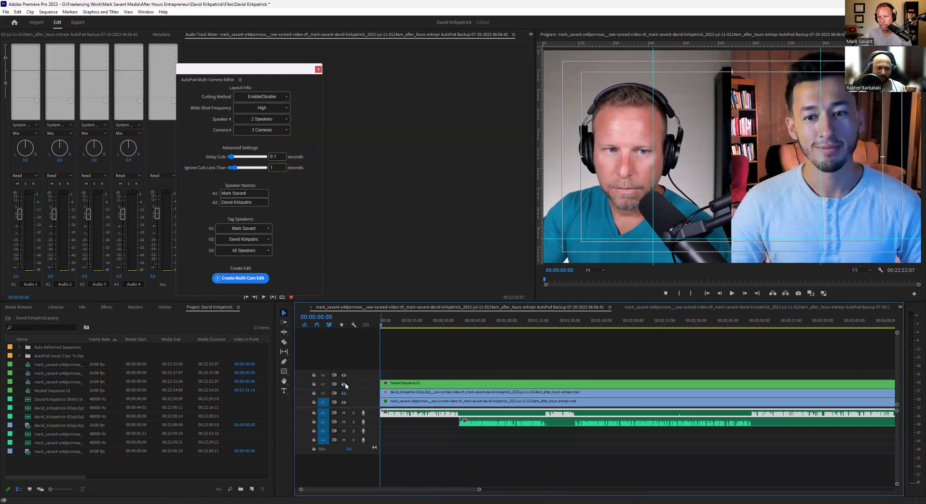
left_click(344, 384)
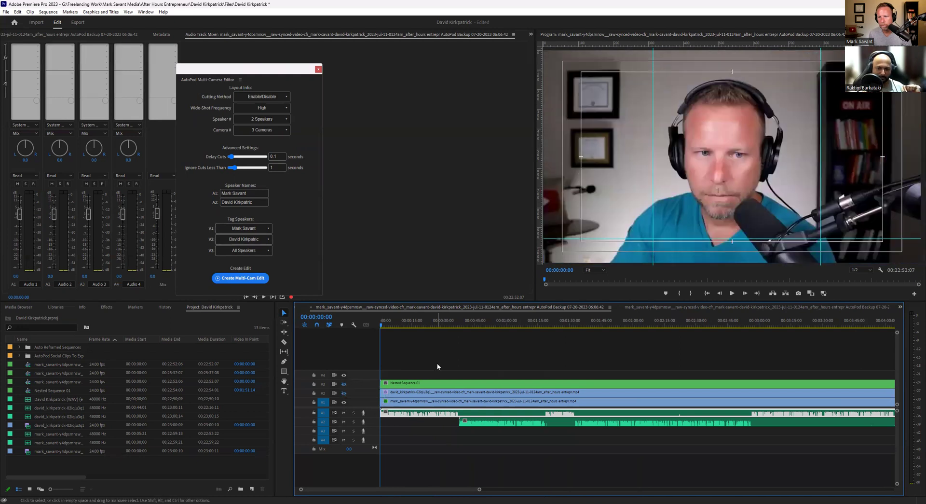
left_click(410, 405)
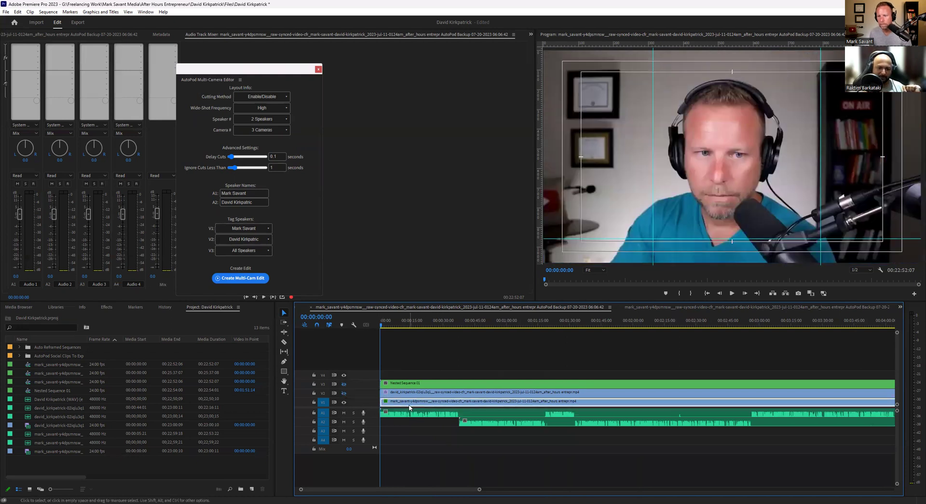
left_click(262, 230)
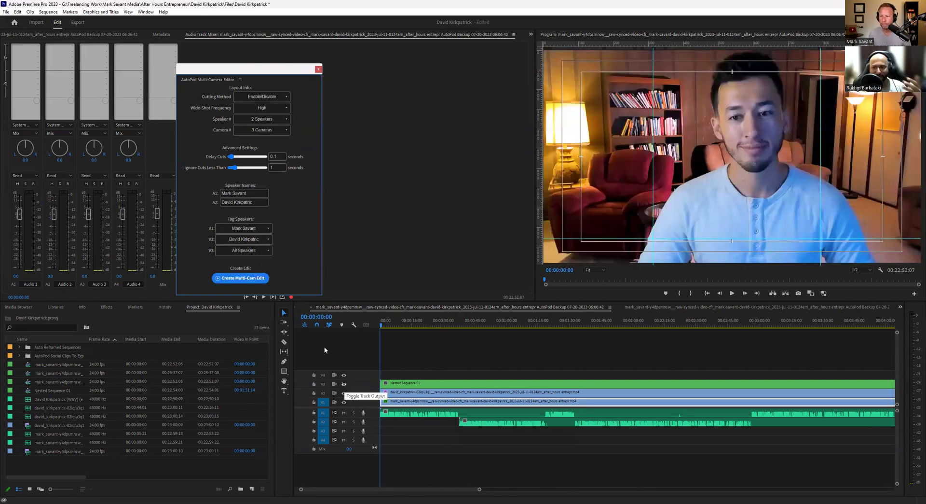
left_click(344, 384)
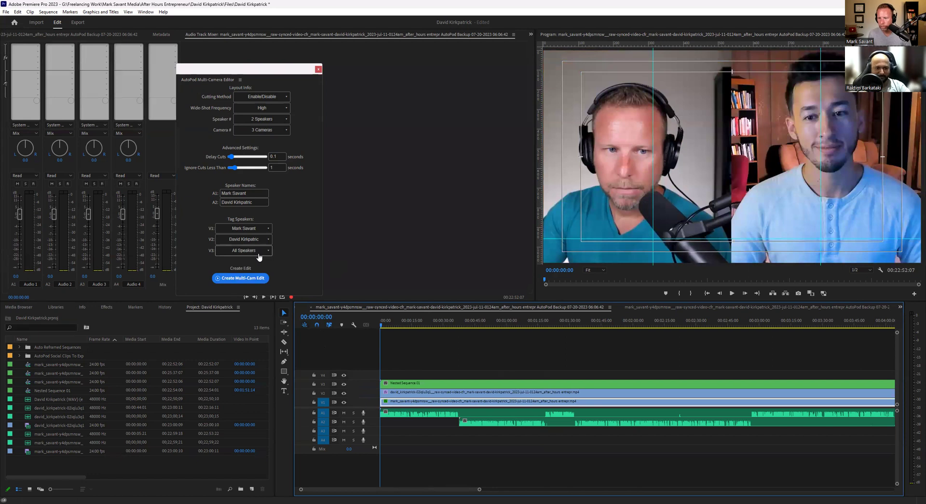
left_click(259, 255)
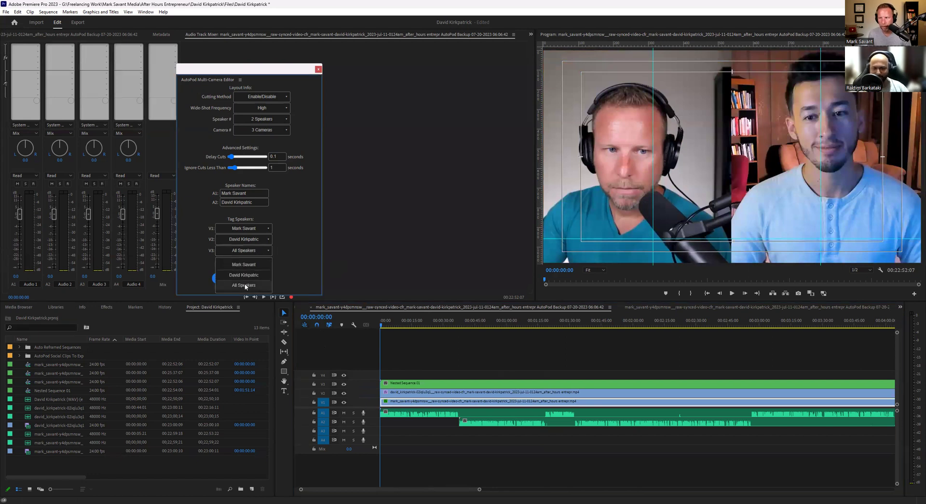
left_click(246, 285)
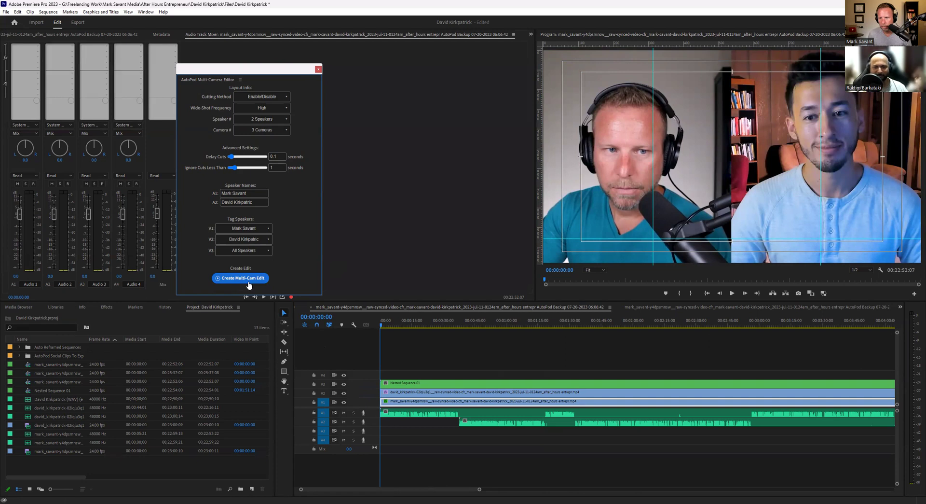
Run AutoPod's Create Multi-Cam Edit on the podcast sequence.
left_click(244, 278)
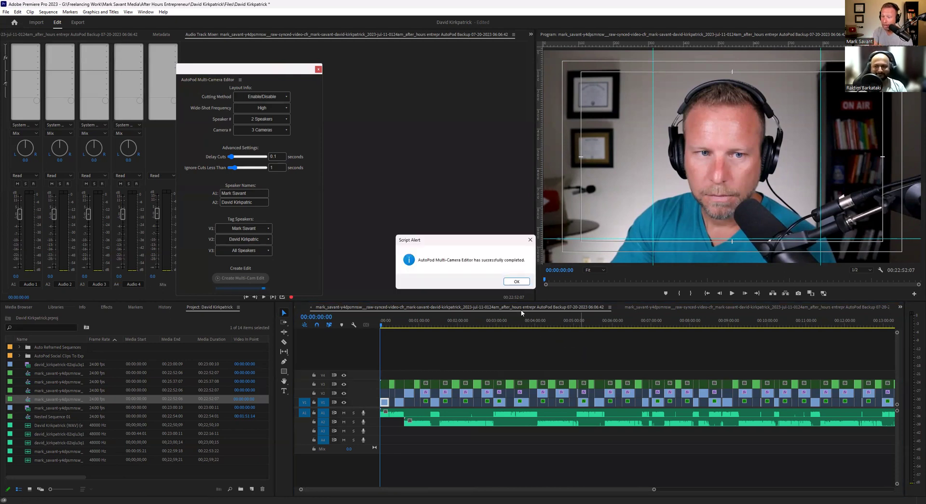
Dismiss the completion alert, close AutoPod, and scrub the zoomed timeline to about 13 seconds.
left_click(518, 281)
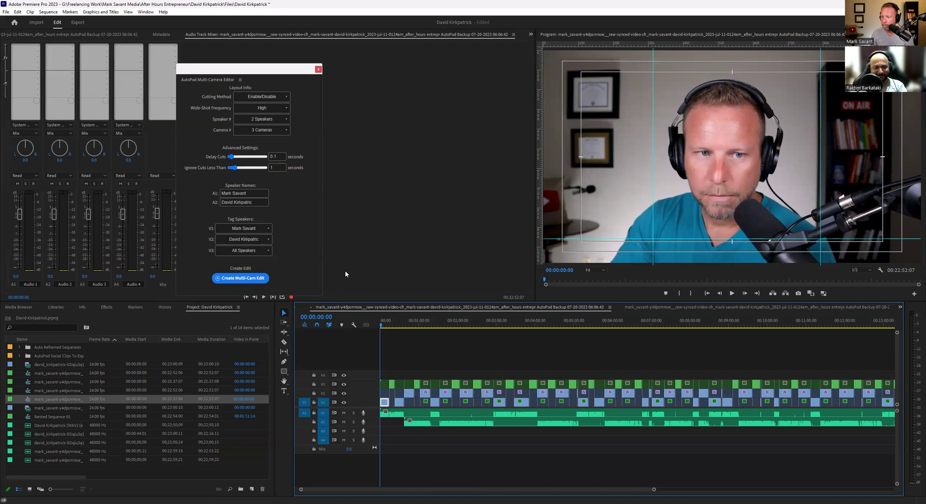
left_click(319, 70)
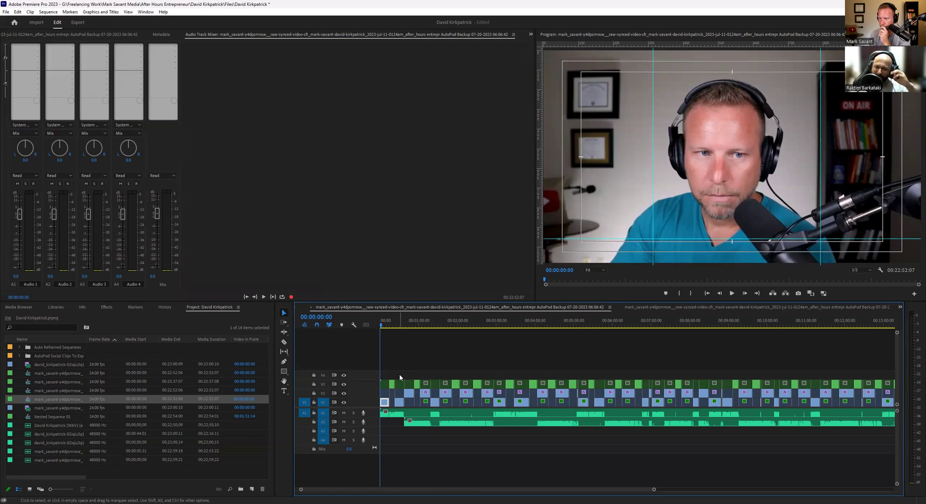
scroll(406, 439, "up", 5)
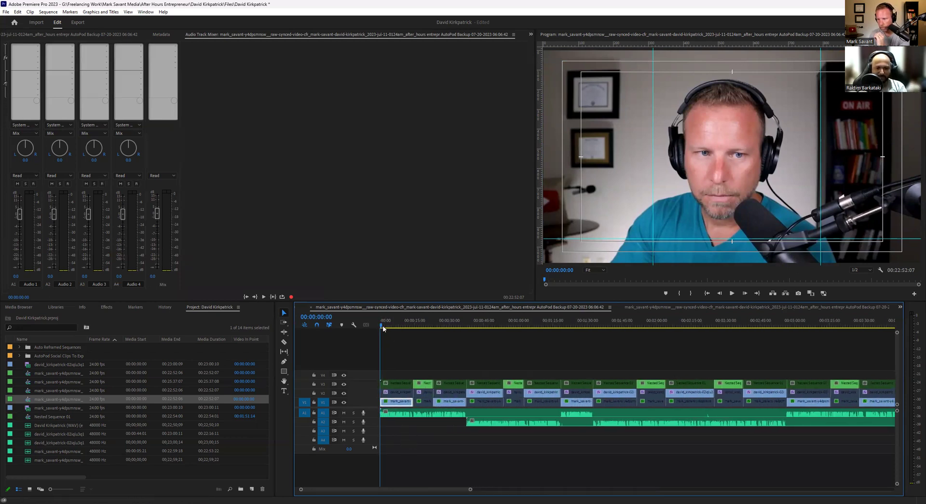
left_click_drag(382, 325, 411, 326)
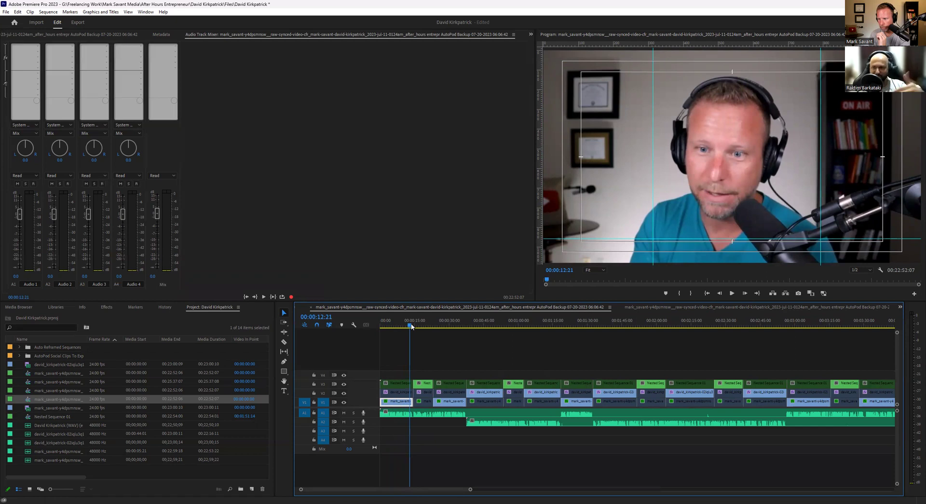
left_click_drag(411, 326, 423, 322)
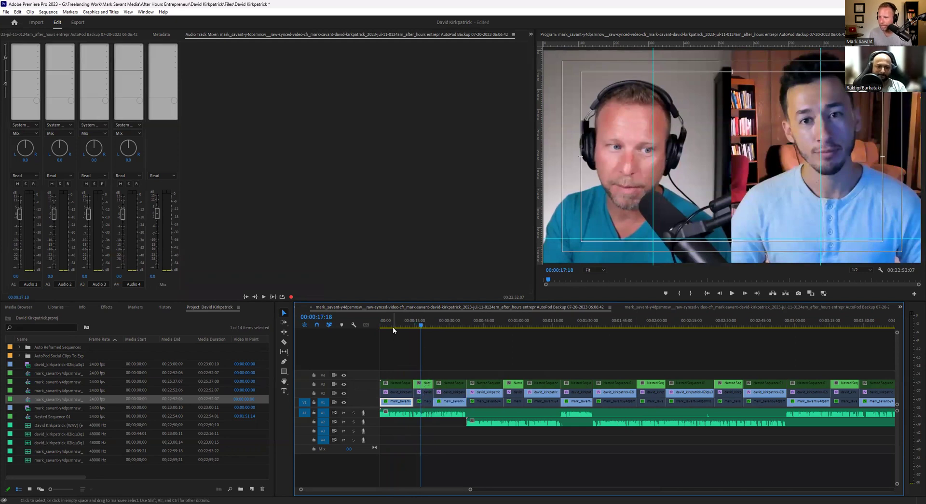
Play the sequence from the start, jump to about 13 seconds, and stop at 00:00:18:02.
key("Home")
key("space")
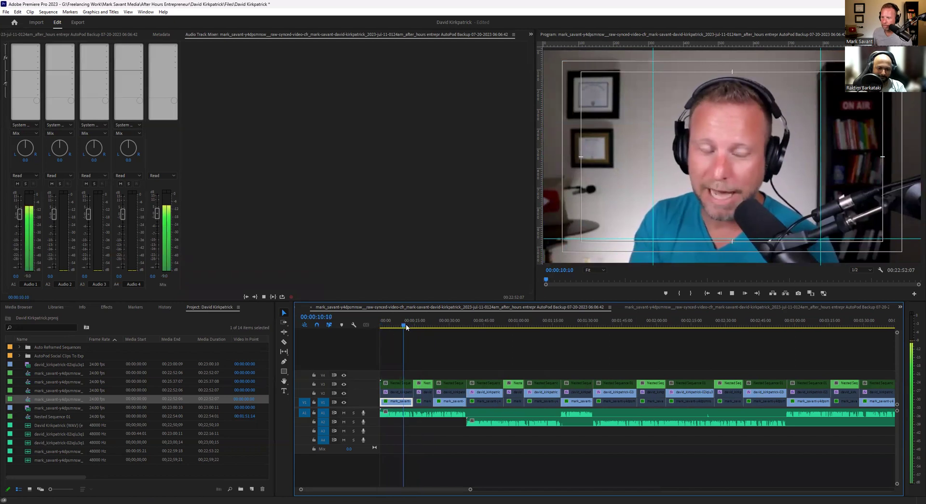
left_click(410, 327)
key("space")
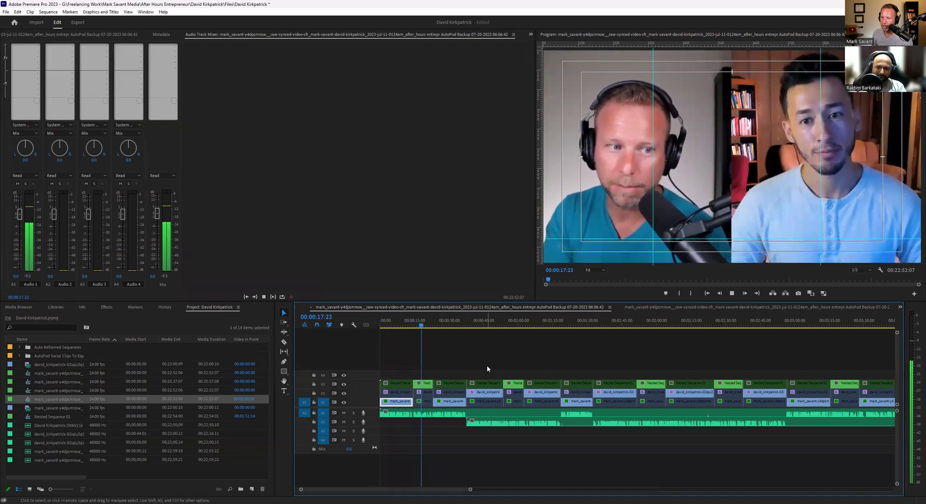
key("space")
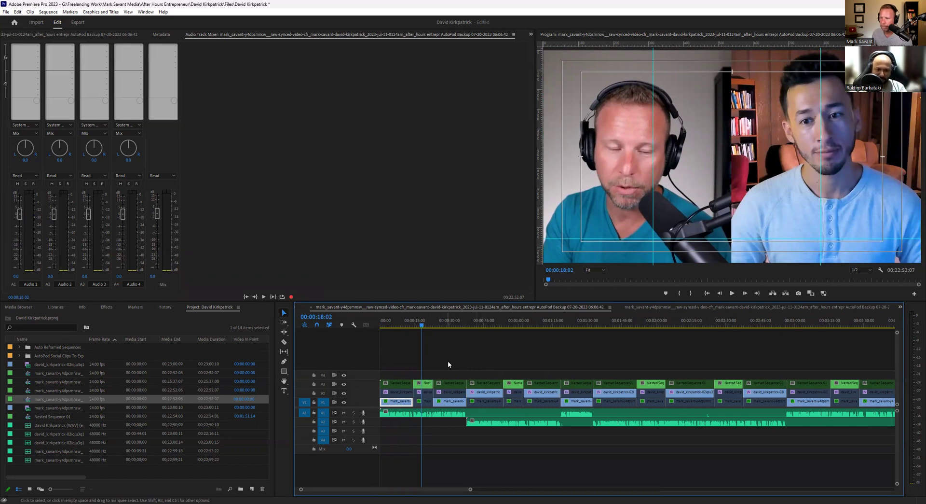
Disable the short nested wide-shot clip on V3 near 15 seconds.
left_click(428, 387)
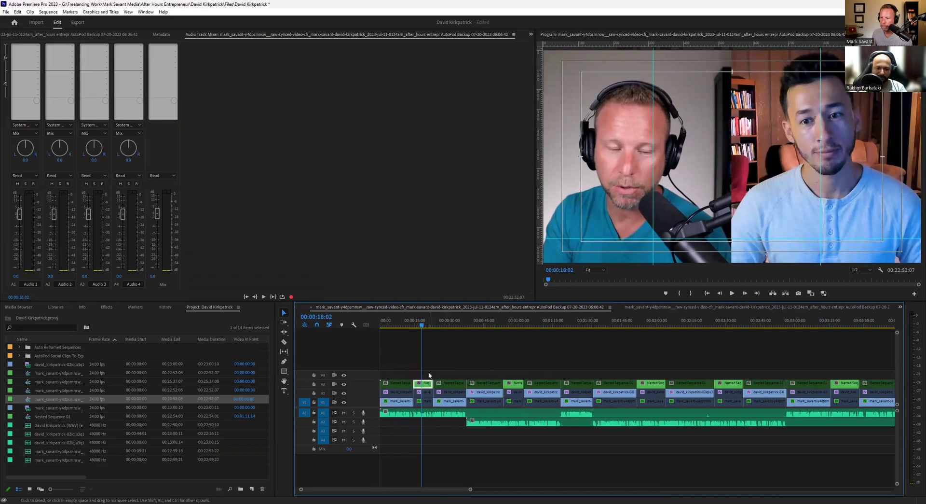
right_click(427, 406)
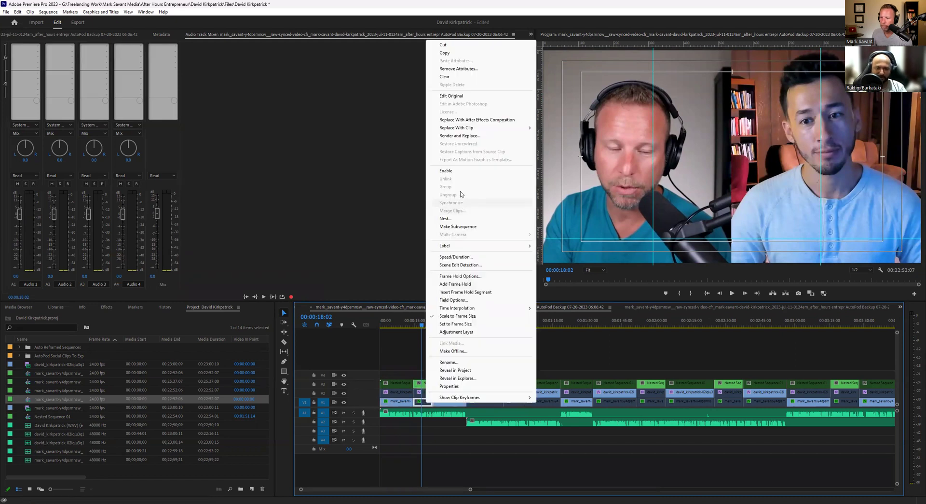
left_click(463, 171)
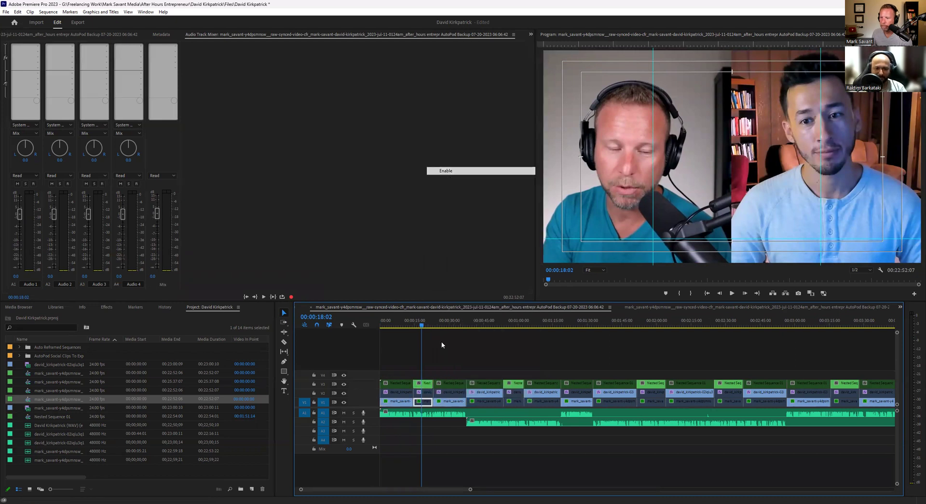
right_click(428, 384)
left_click(467, 153)
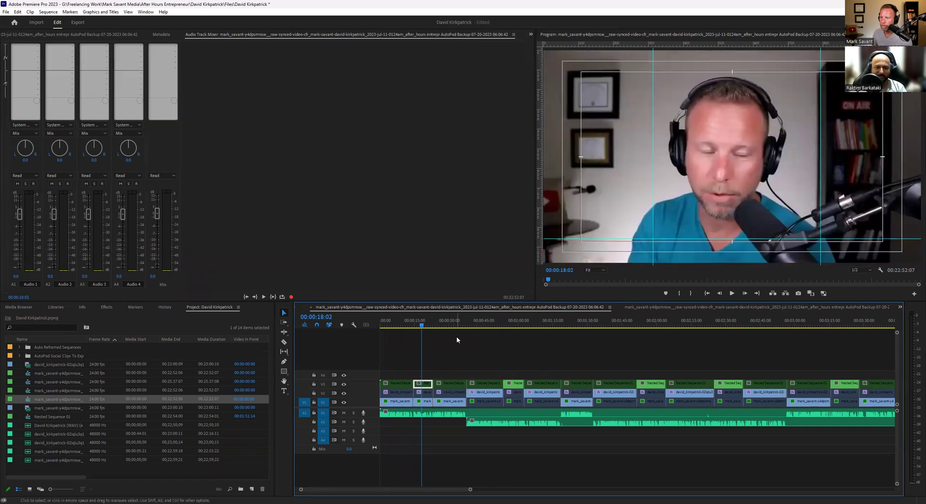
Scrub forward to about 34 seconds and play the sequence from there.
left_click(415, 324)
left_click_drag(420, 324, 461, 311)
key("space")
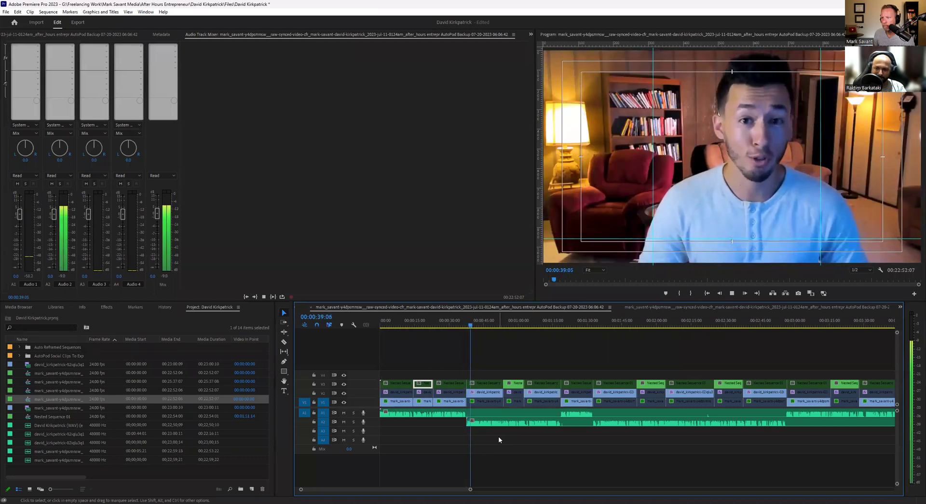
Stop playback, park the playhead at 00:00:49:22, and zoom the timeline in.
key("space")
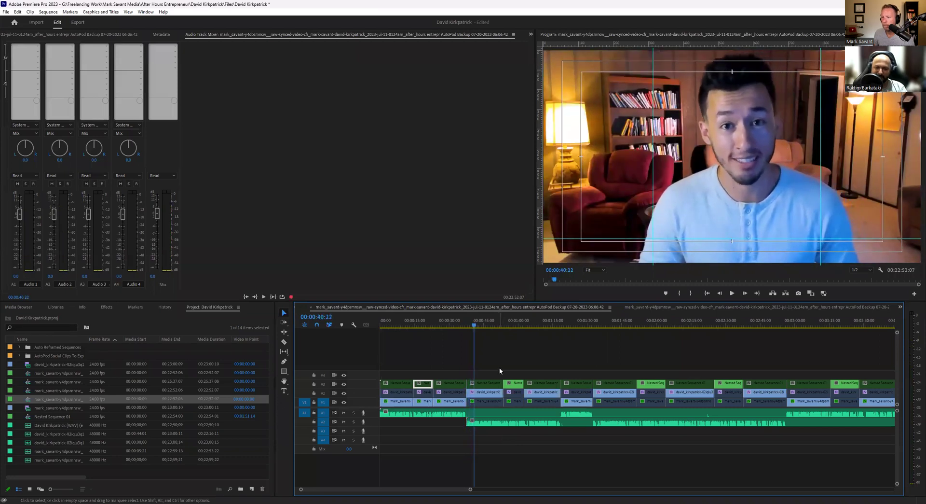
left_click(490, 327)
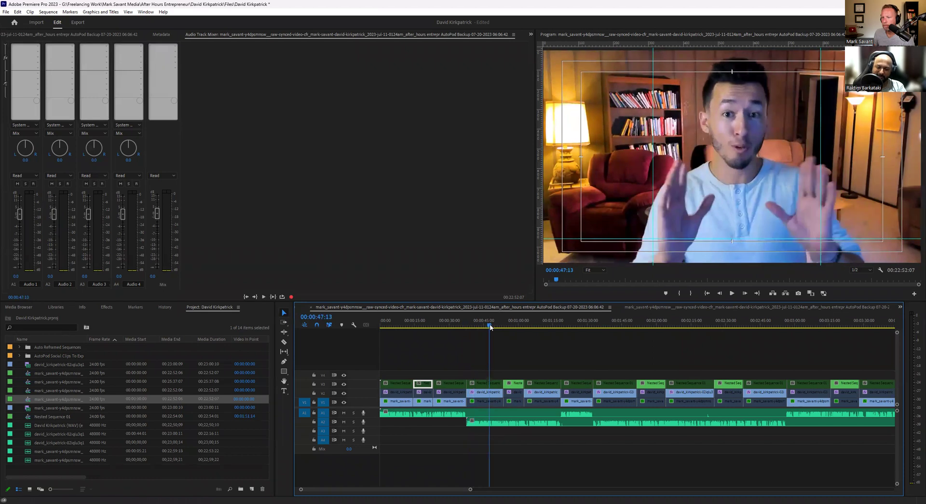
left_click(496, 327)
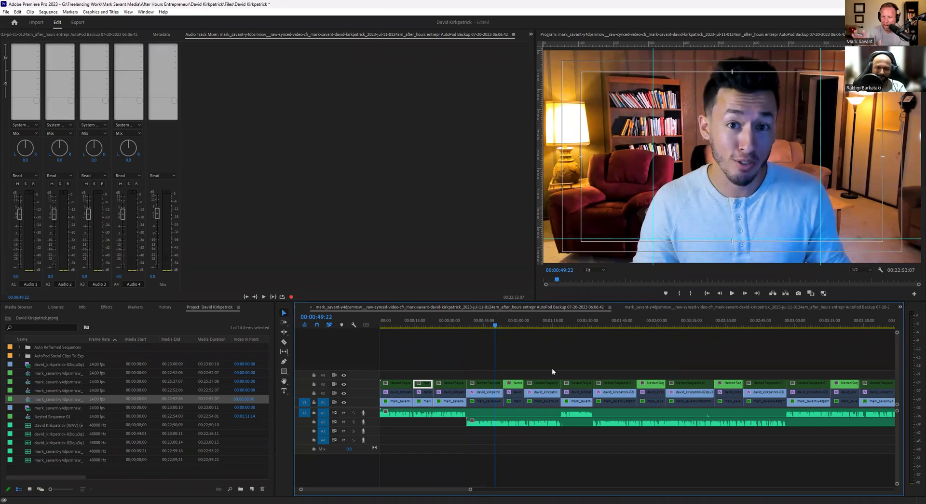
scroll(487, 387, "up", 3)
scroll(487, 388, "up", 1)
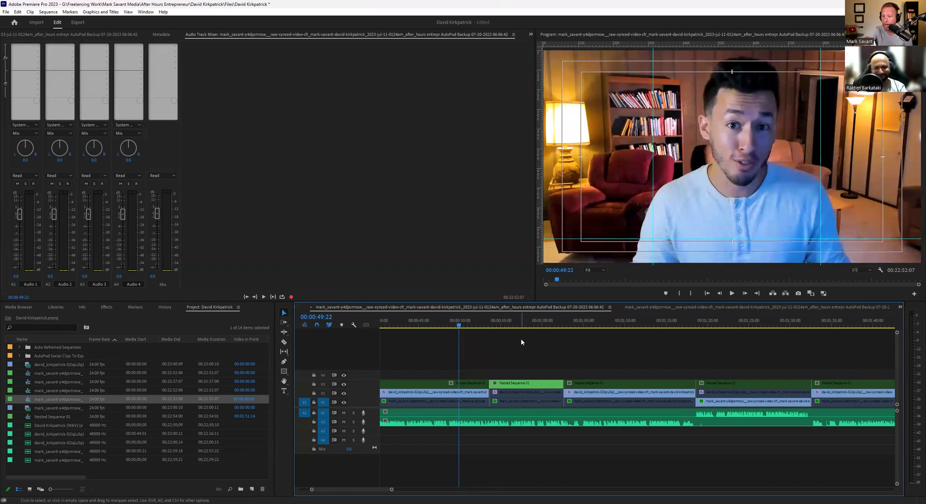
Play the cuts from 00:00:53:05 and stop at 00:01:03:03.
scroll(520, 346, "down", 4)
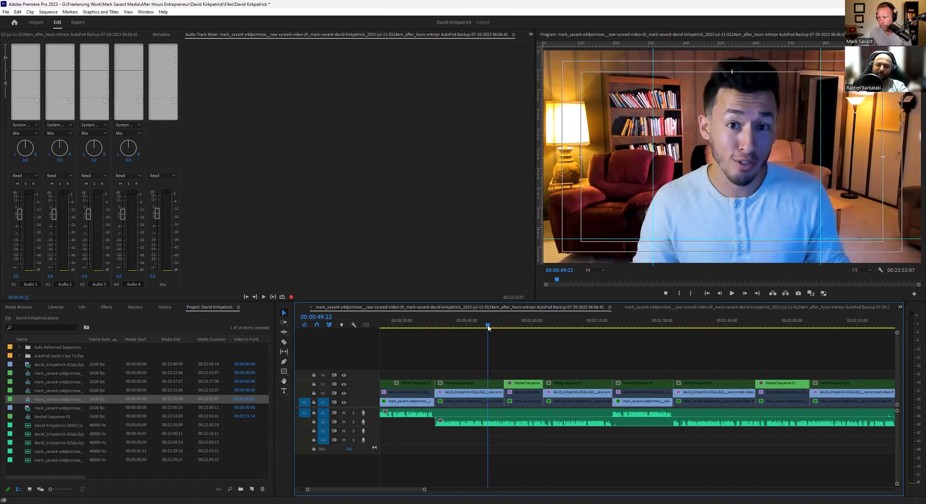
left_click(488, 327)
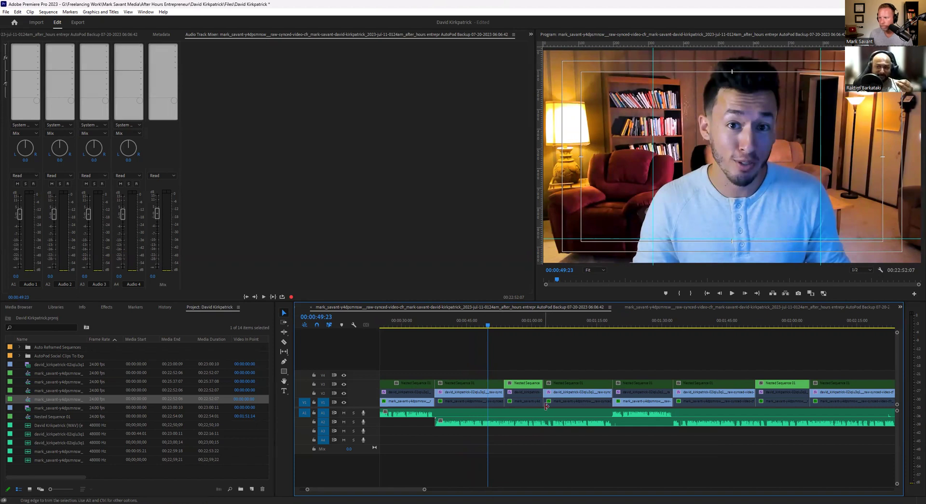
left_click(504, 325)
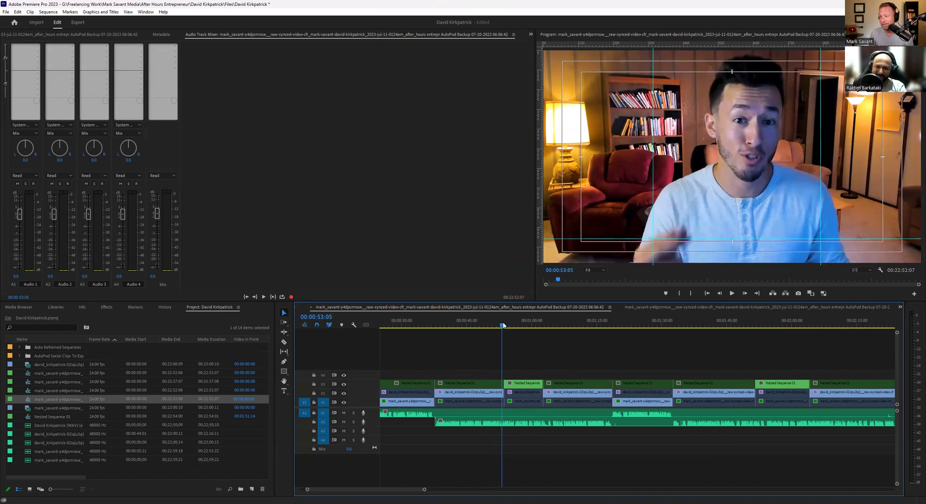
key("space")
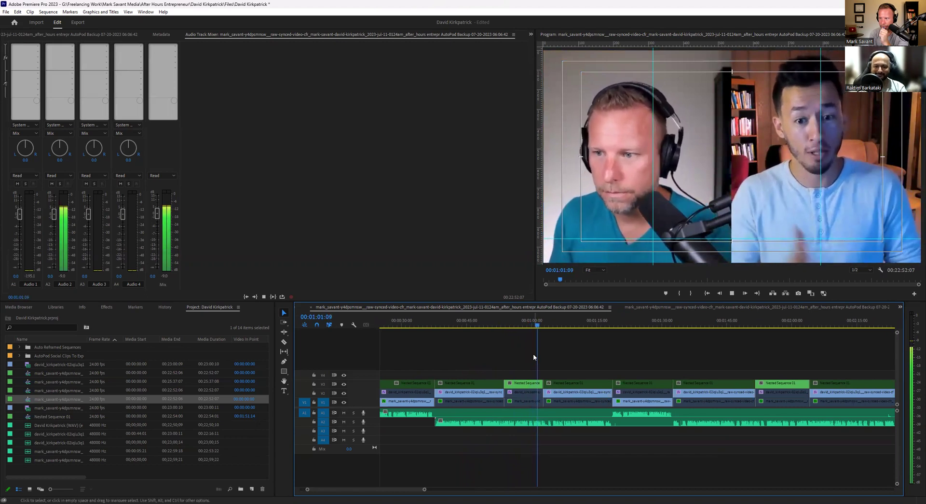
key("space")
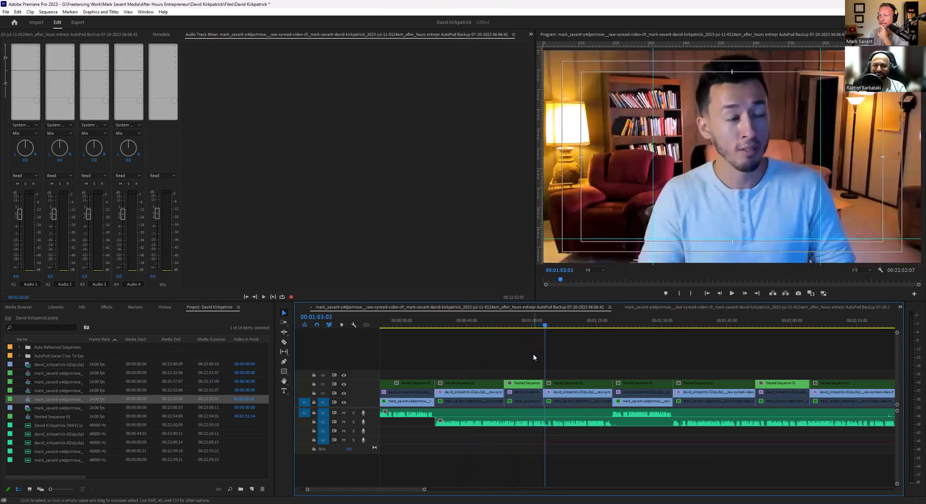
Save the project and zoom the timeline out to fit the entire sequence.
key("minus")
key("minus")
key("minus")
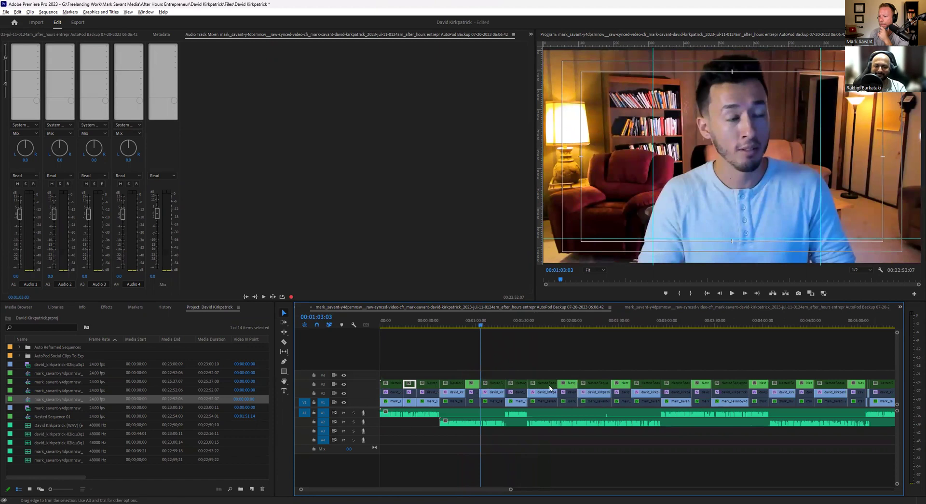
key("minus")
key("minus")
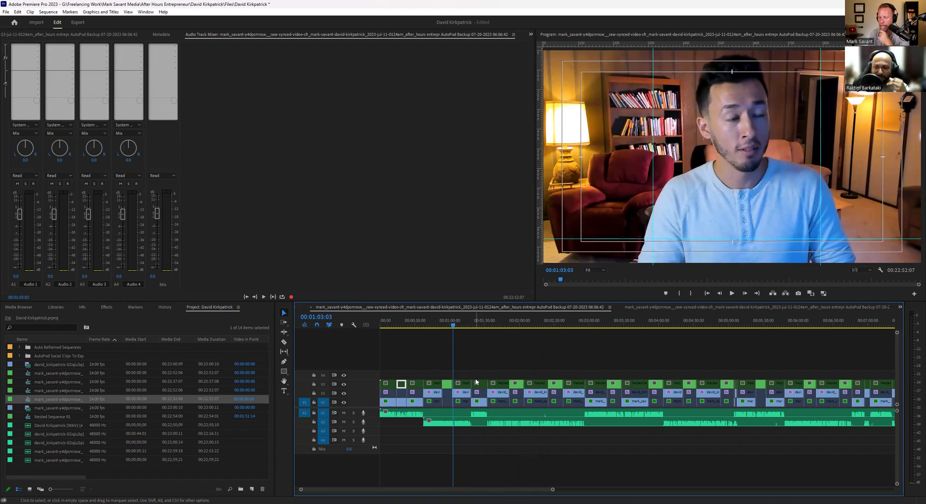
key("ctrl+s")
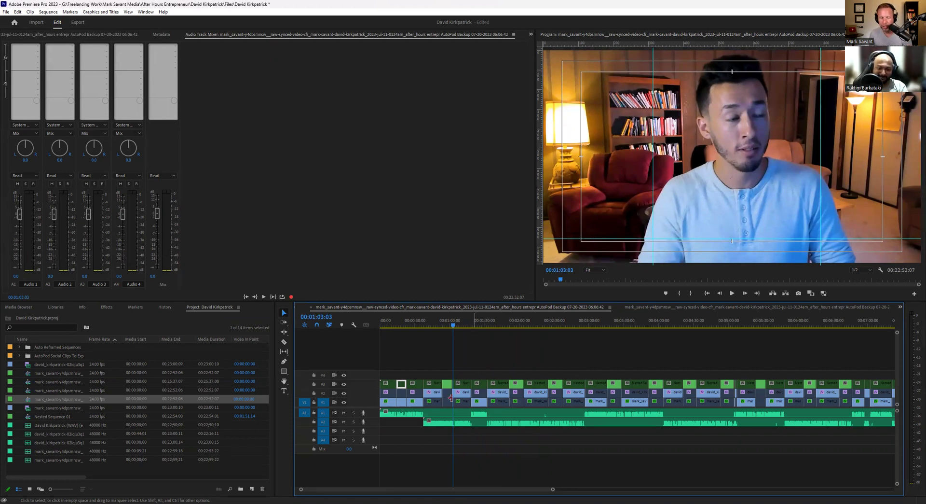
key("equal")
key("equal")
key("equal")
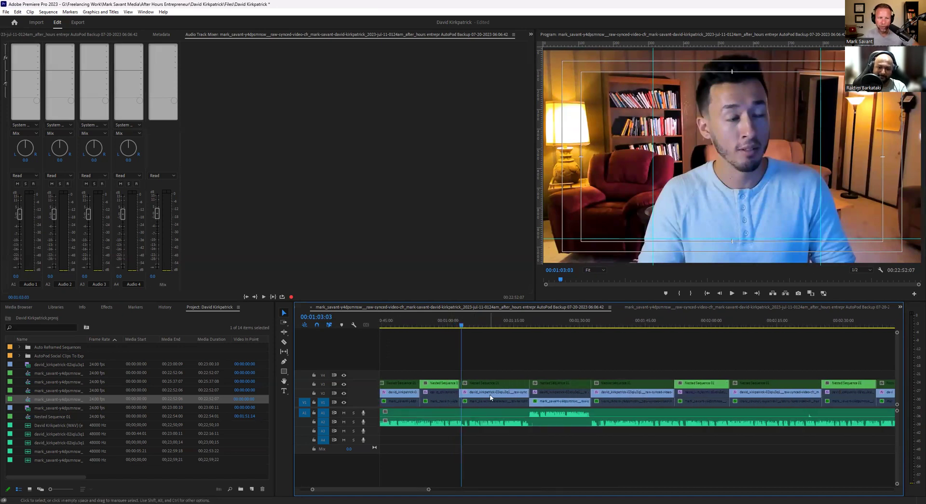
key("minus")
key("minus")
key("minus")
key("minus")
key("minus")
key("minus")
key("minus")
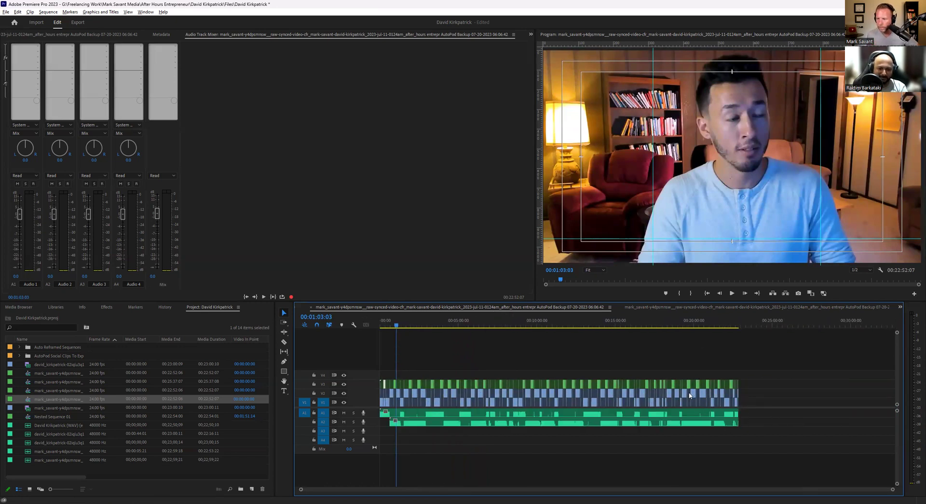
Split the video and audio clips near the sequence end with the Razor tool.
scroll(733, 408, "up", 6)
scroll(733, 408, "up", 4)
left_click(683, 404)
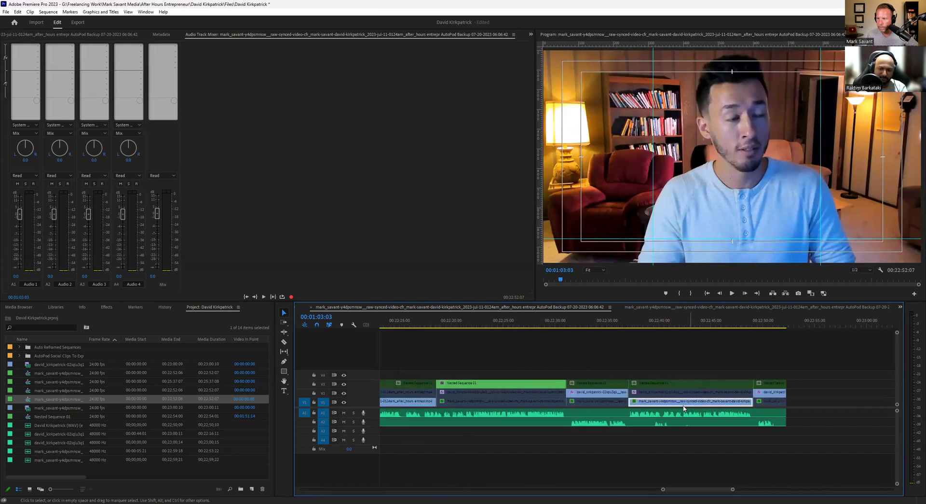
key("c")
left_click(630, 418)
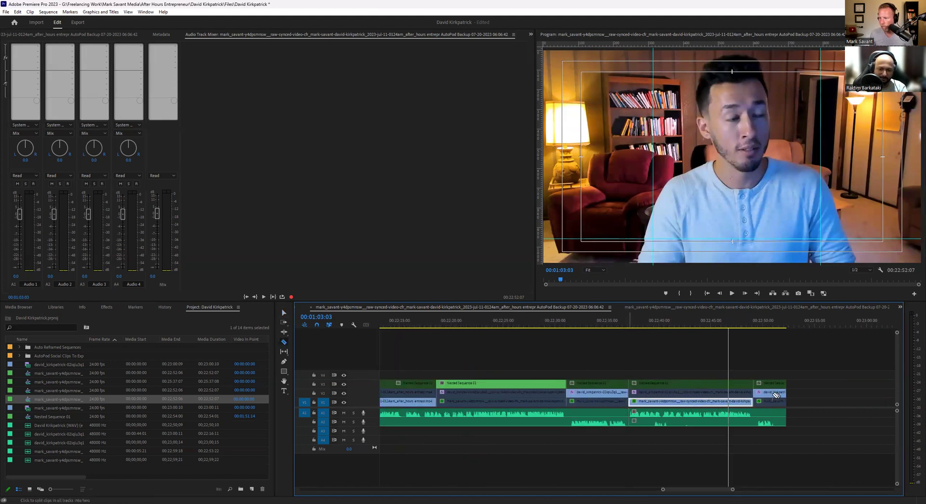
left_click(731, 403)
key("v")
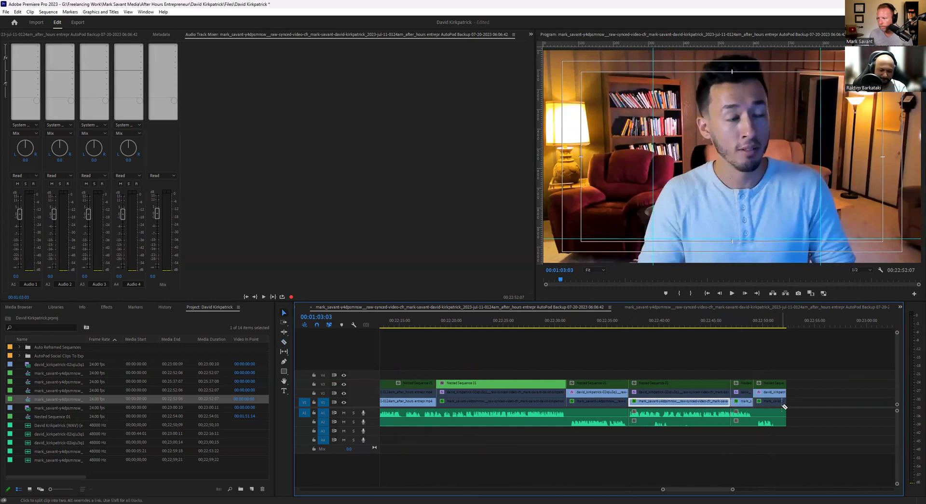
key("c")
left_click(755, 422)
key("v")
Select the split host and guest pieces on A1, A2, V1, V2 and V3, and move them past the sequence end.
left_click(771, 423)
left_click(741, 413, "shift")
left_click(742, 401, "shift")
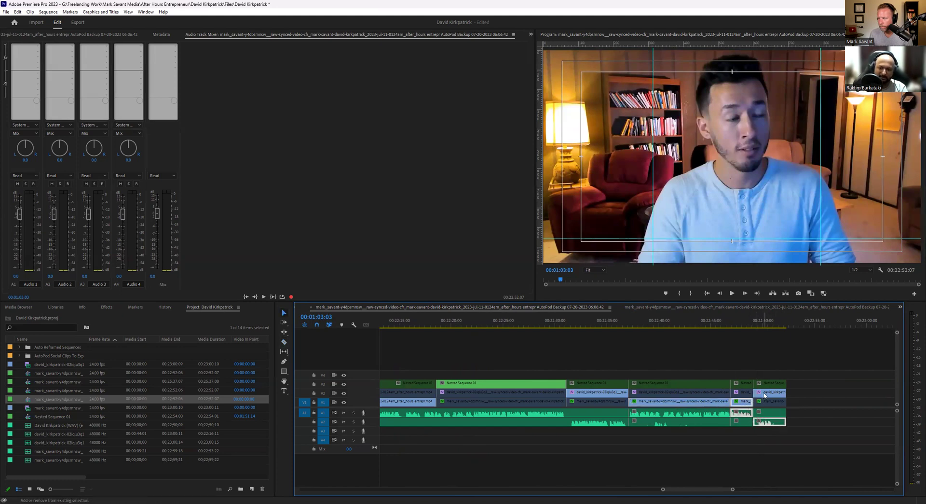
left_click(764, 394, "shift")
left_click(827, 326)
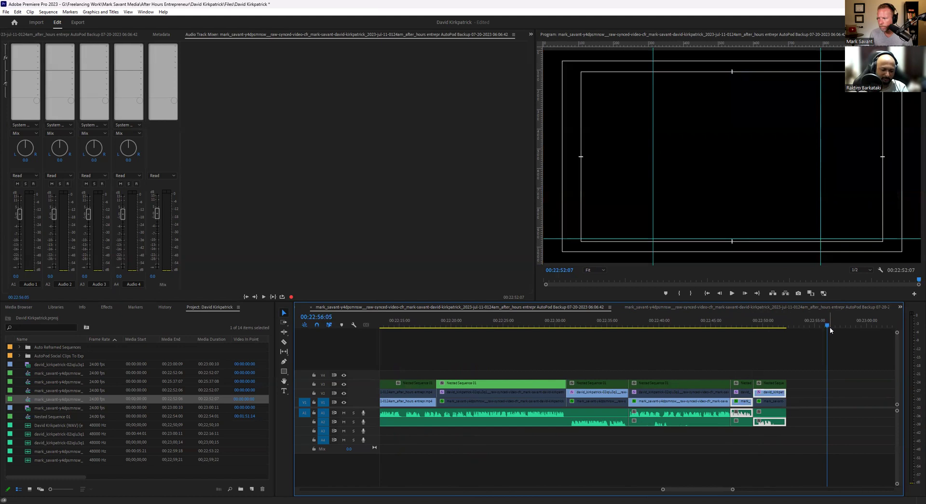
key("ctrl+x")
key("ctrl+v")
Mark In and Out points around the pasted excerpt, 00:22:56:05 to 00:23:01:13.
key("equal")
key("equal")
key("equal")
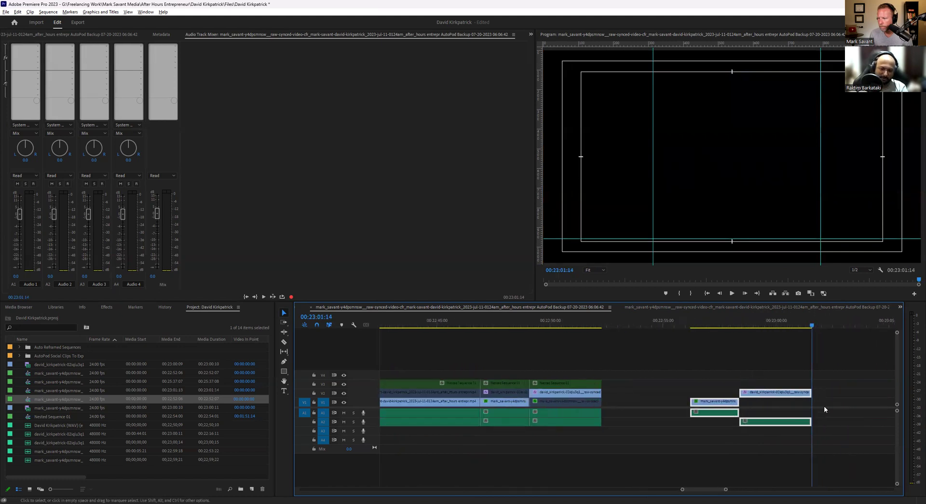
left_click(733, 377)
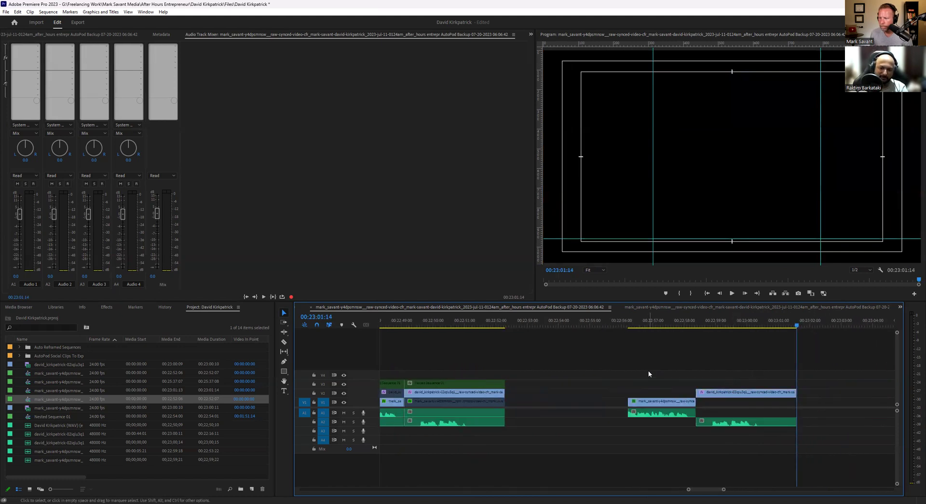
left_click(628, 322)
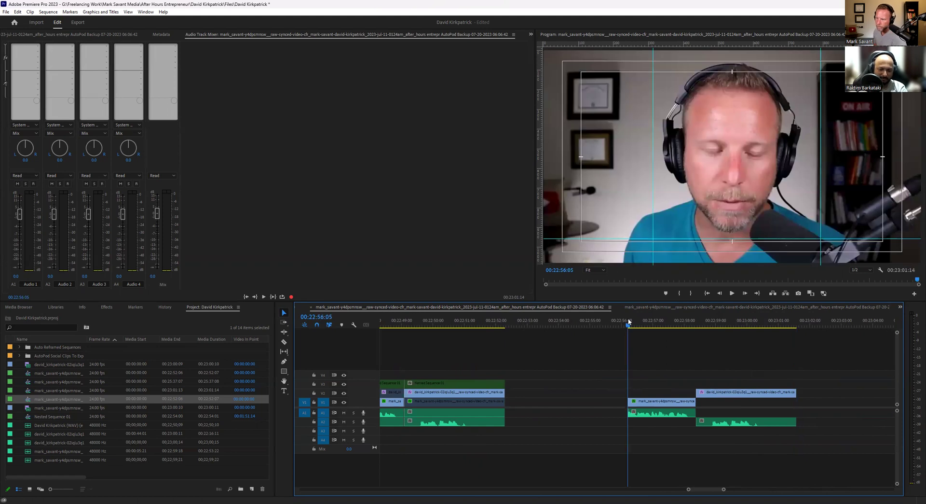
key("i")
left_click(734, 388)
key("shift+o")
key("o")
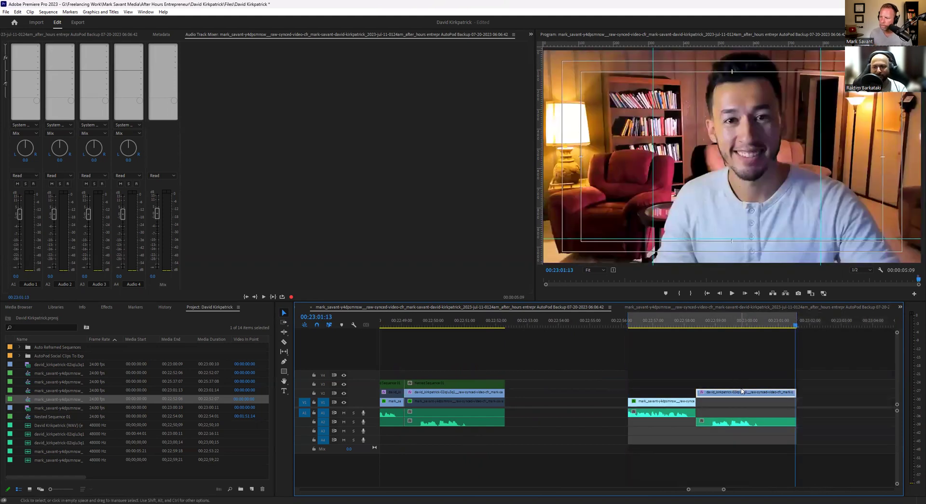
left_click_drag(653, 369, 746, 437)
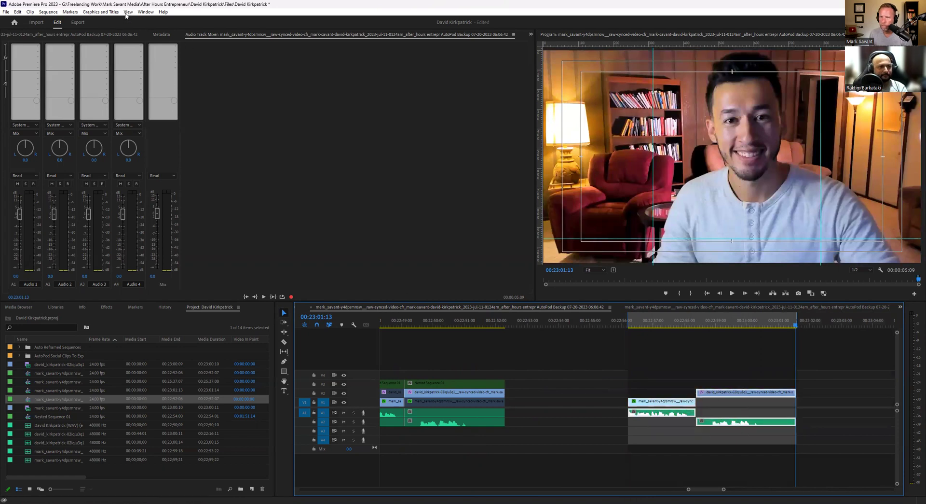
Launch the AutoPod Social Clip Creator and place the playhead inside the marked excerpt.
left_click(145, 12)
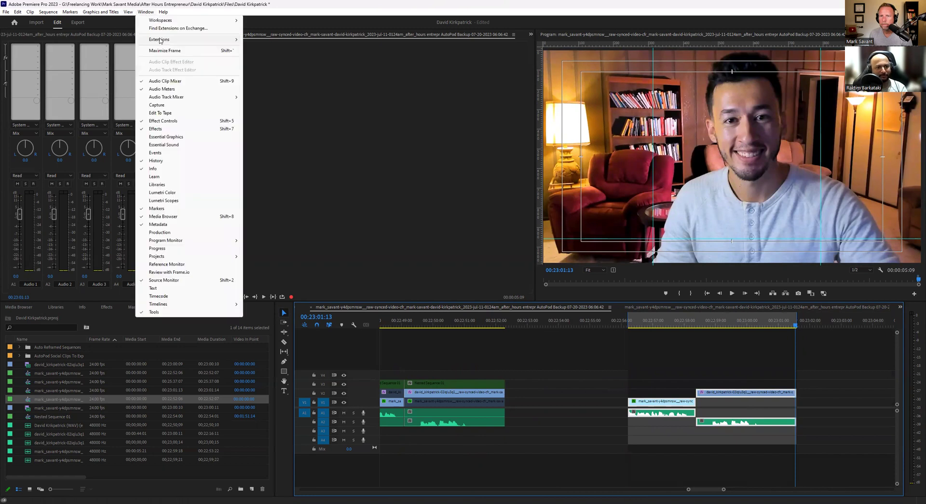
mouse_move(193, 39)
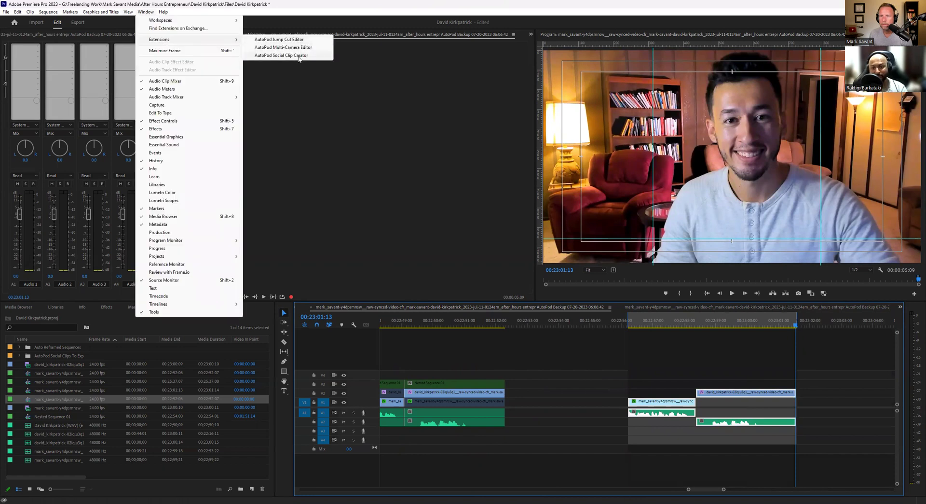
left_click(299, 55)
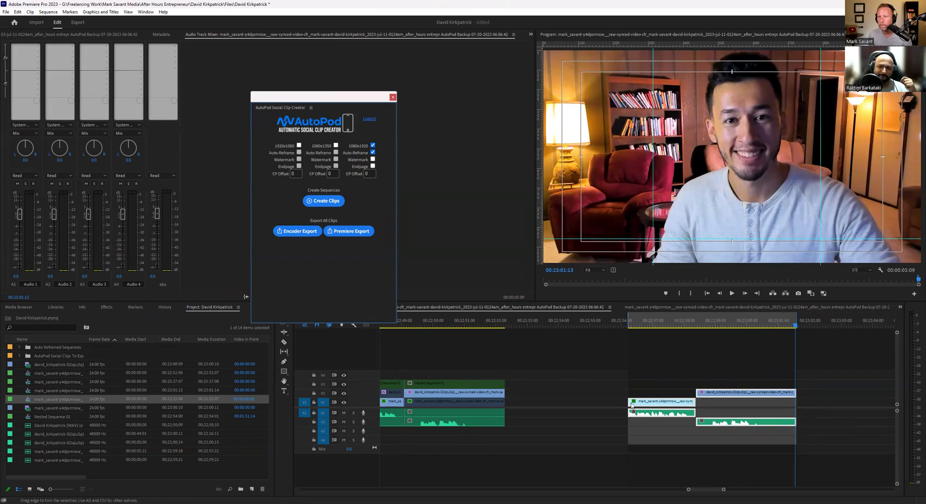
left_click(651, 326)
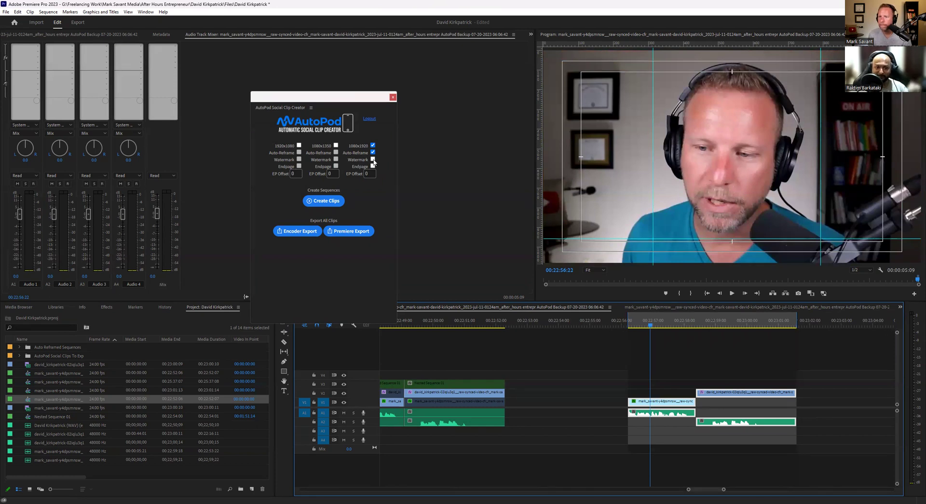
Enable Endpage for the 1080x1920 clip, leaving Watermark unticked.
left_click(372, 160)
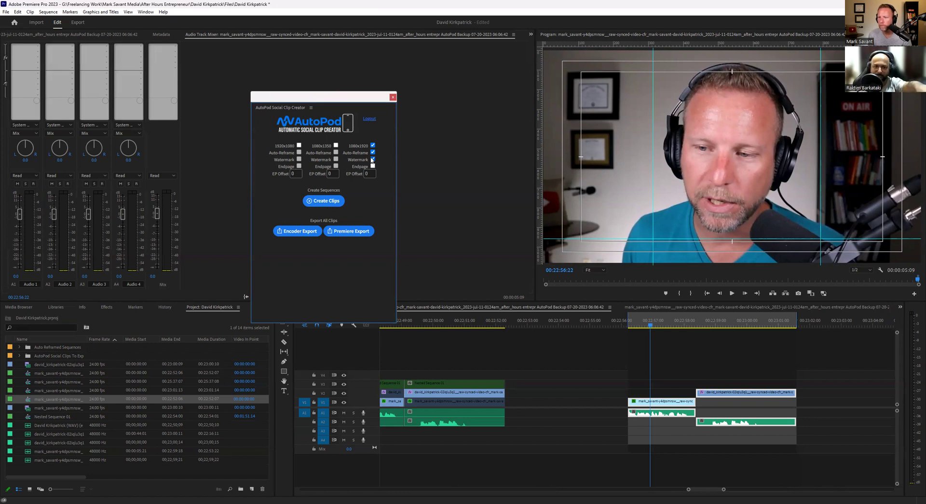
left_click(372, 159)
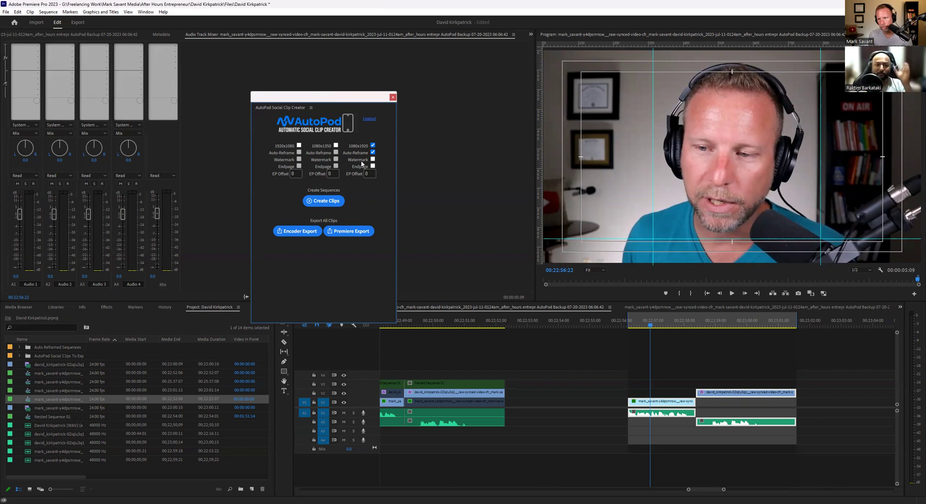
left_click(374, 166)
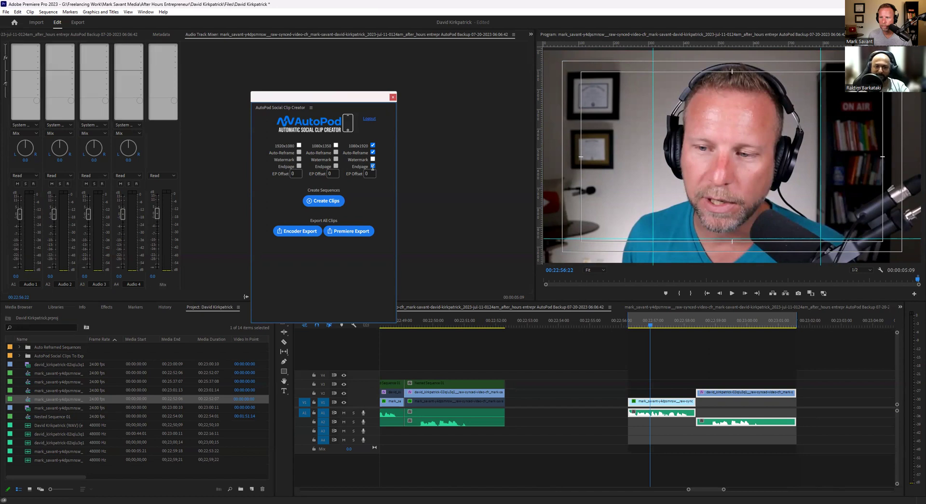
Set the 1080x1920 end page offset (EP Offset) to 0.
left_click(372, 172)
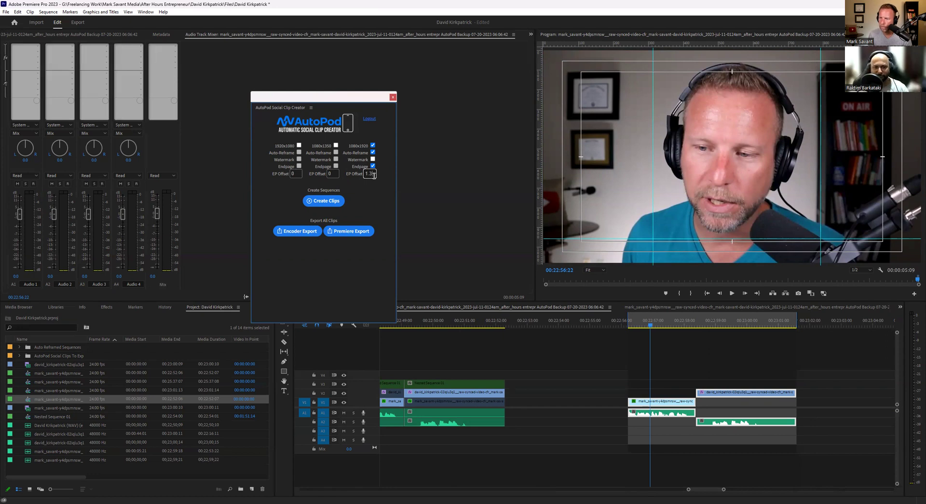
left_click_drag(373, 175, 357, 174)
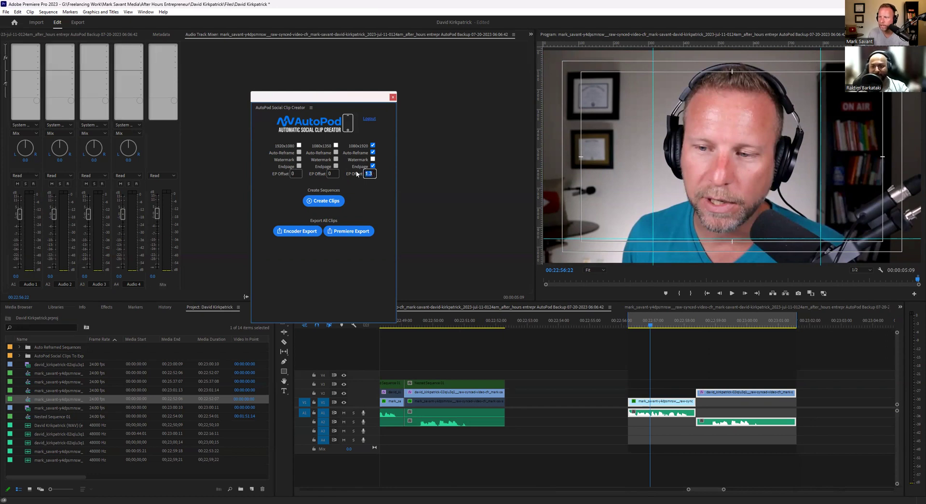
type("0")
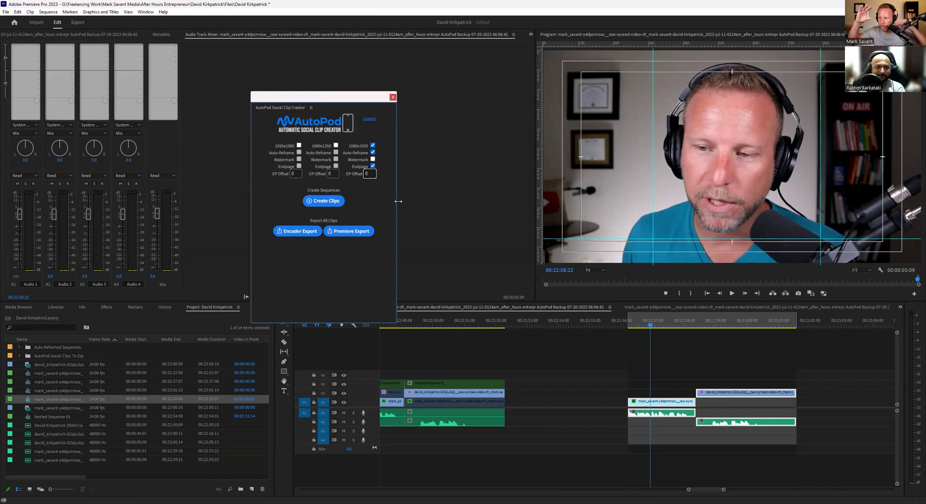
left_click(384, 216)
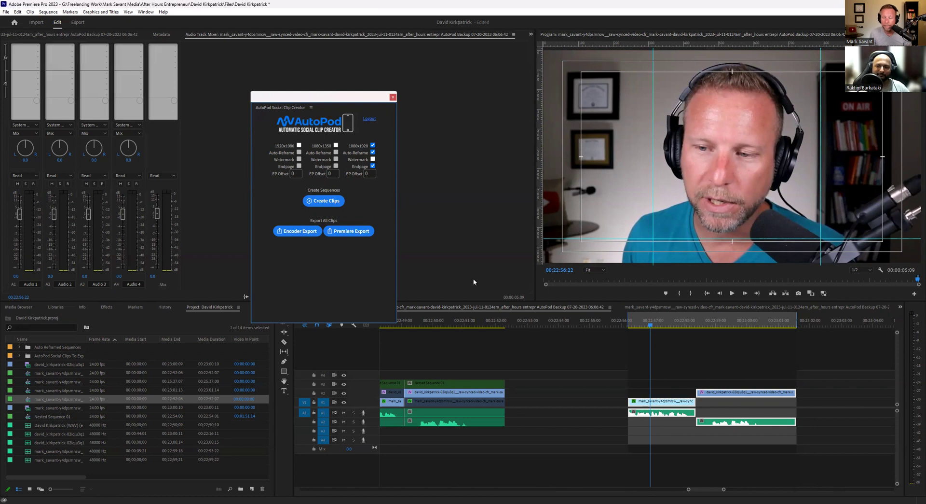
key("minus")
key("minus")
key("minus")
key("minus")
key("minus")
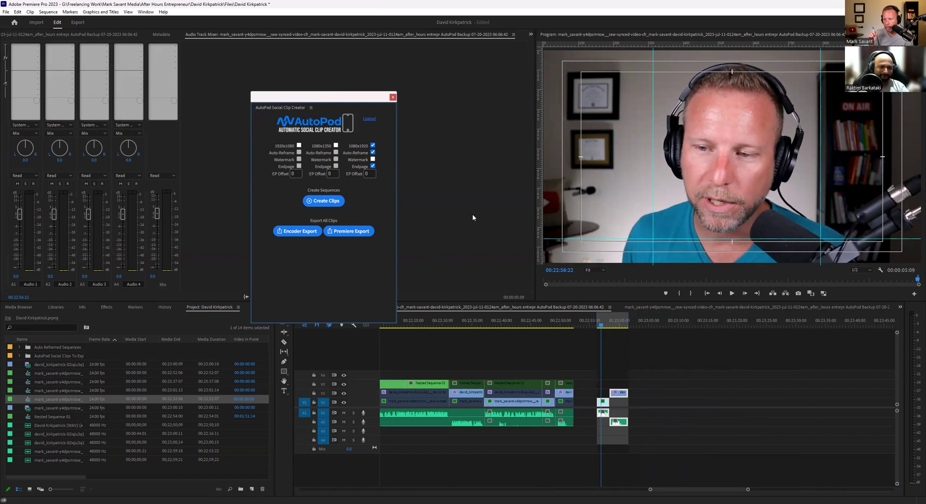
Untick Endpage in the 1080x1920 column so only auto-reframe remains.
left_click(373, 166)
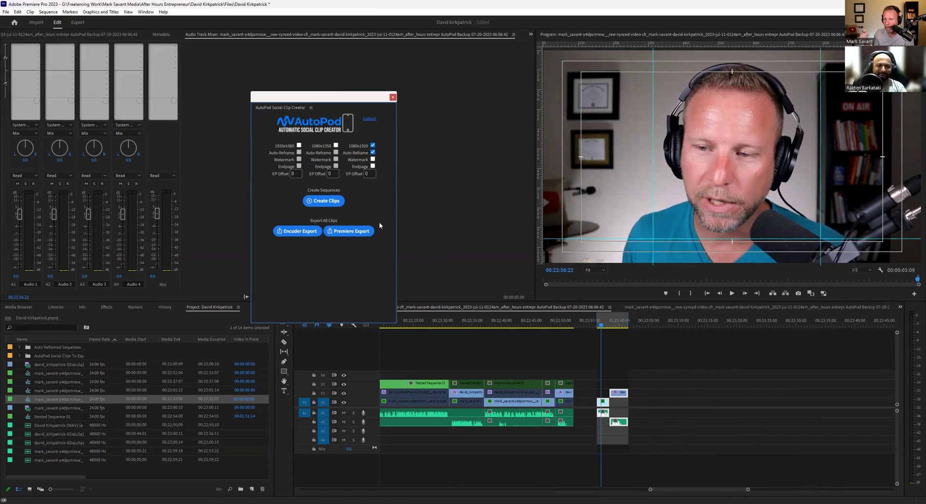
scroll(617, 403, "up", 4)
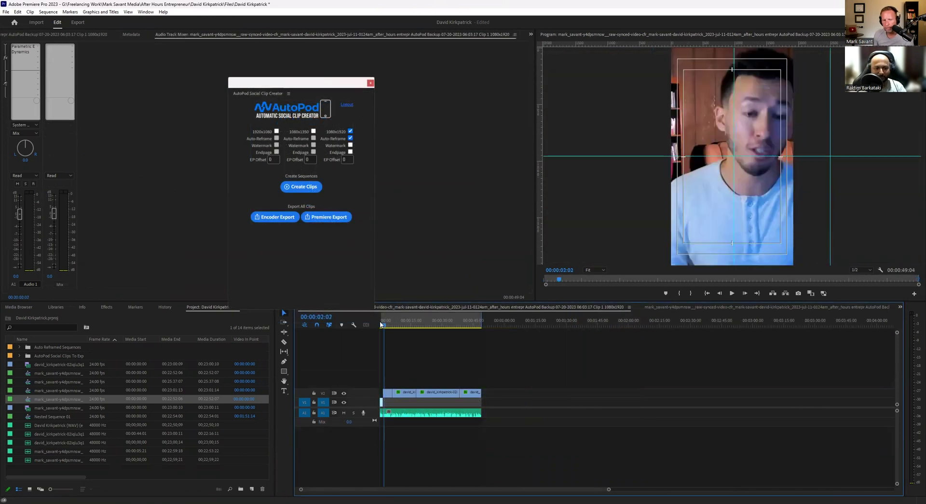
Scrub through the new 1080x1920 sequence to check the guest's portrait reframing.
left_click_drag(379, 324, 390, 327)
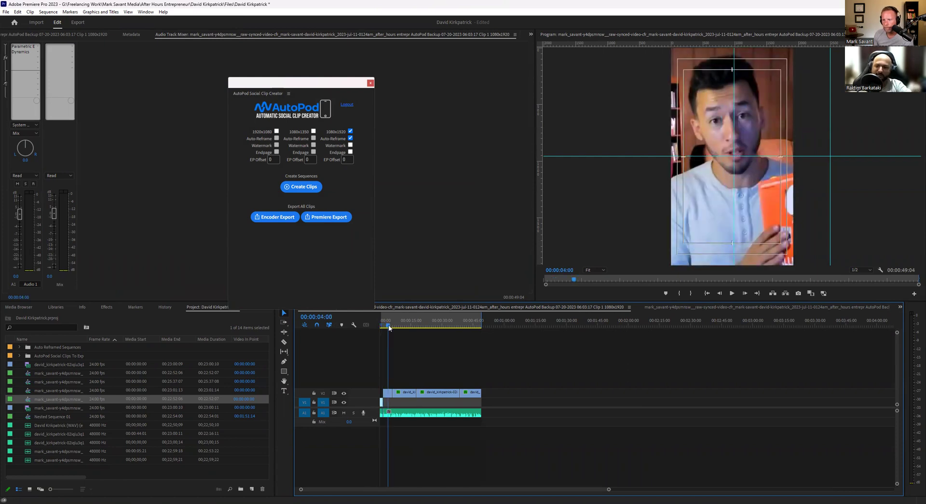
left_click_drag(390, 328, 444, 321)
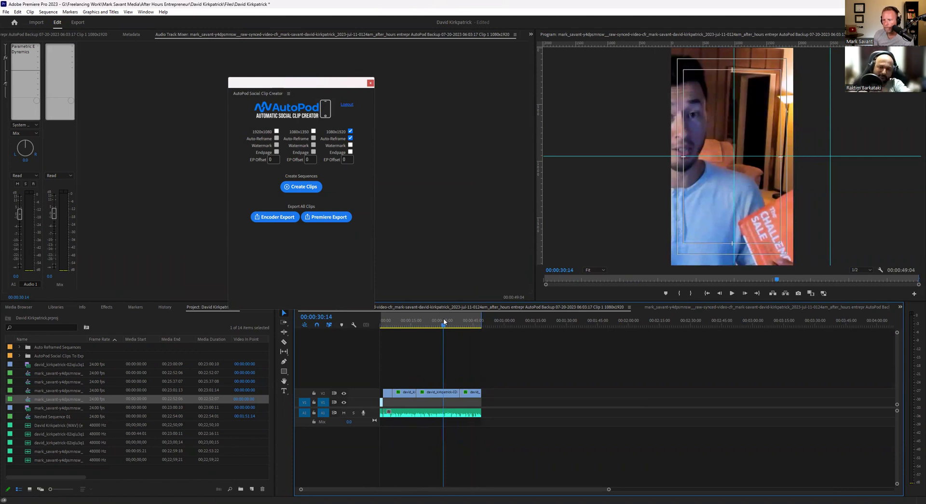
left_click_drag(446, 317, 472, 303)
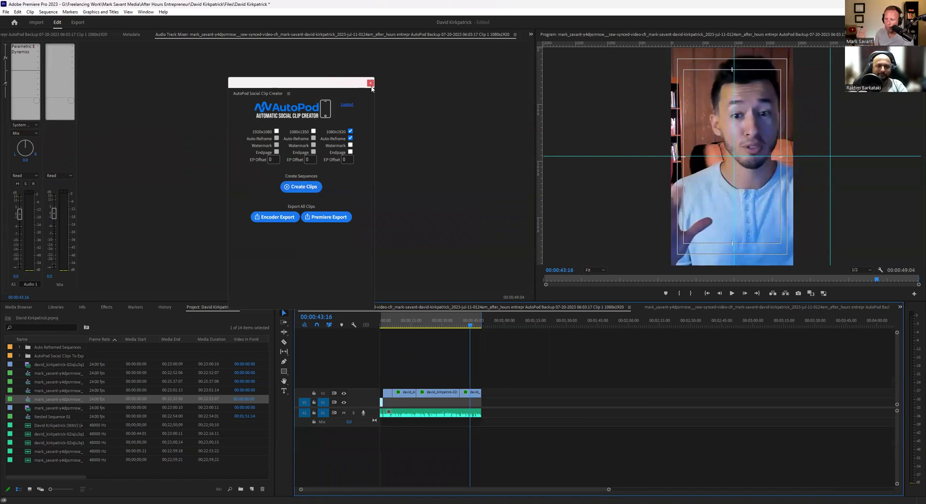
Return to the original podcast sequence, parked at 00:22:56:22 in the marked excerpt.
left_click(700, 308)
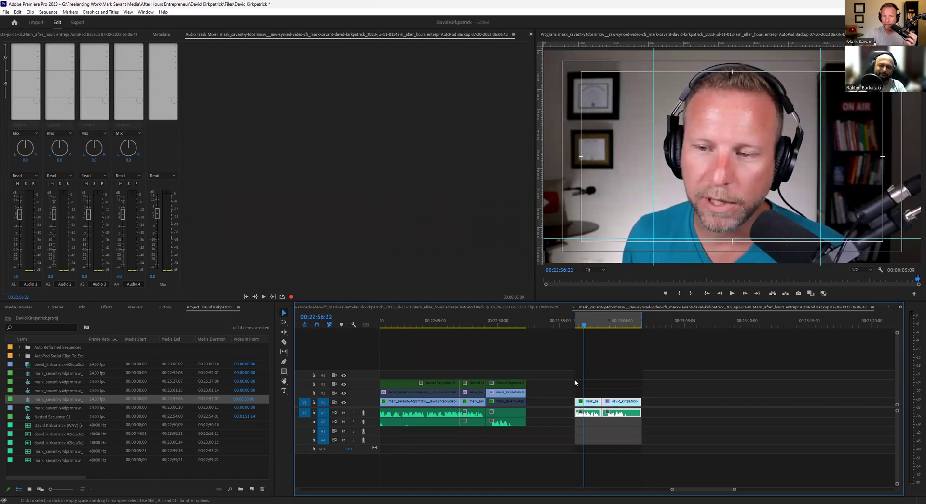
left_click(439, 176)
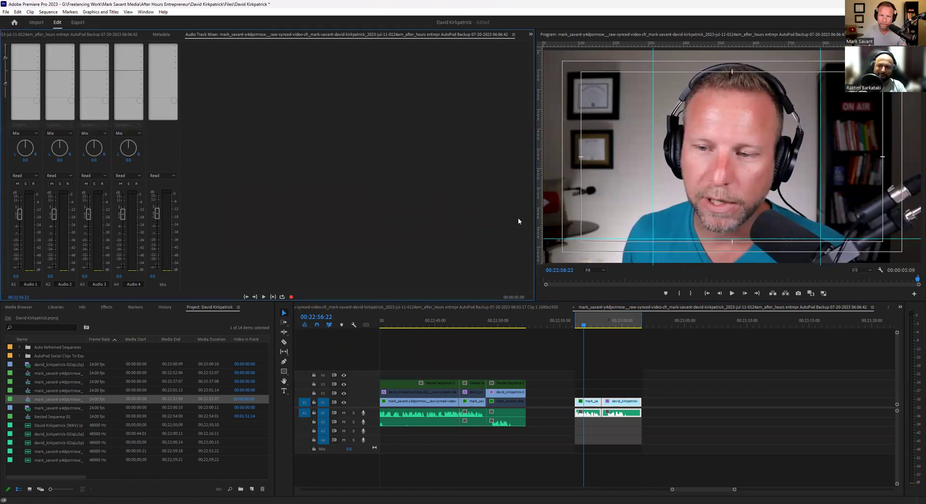